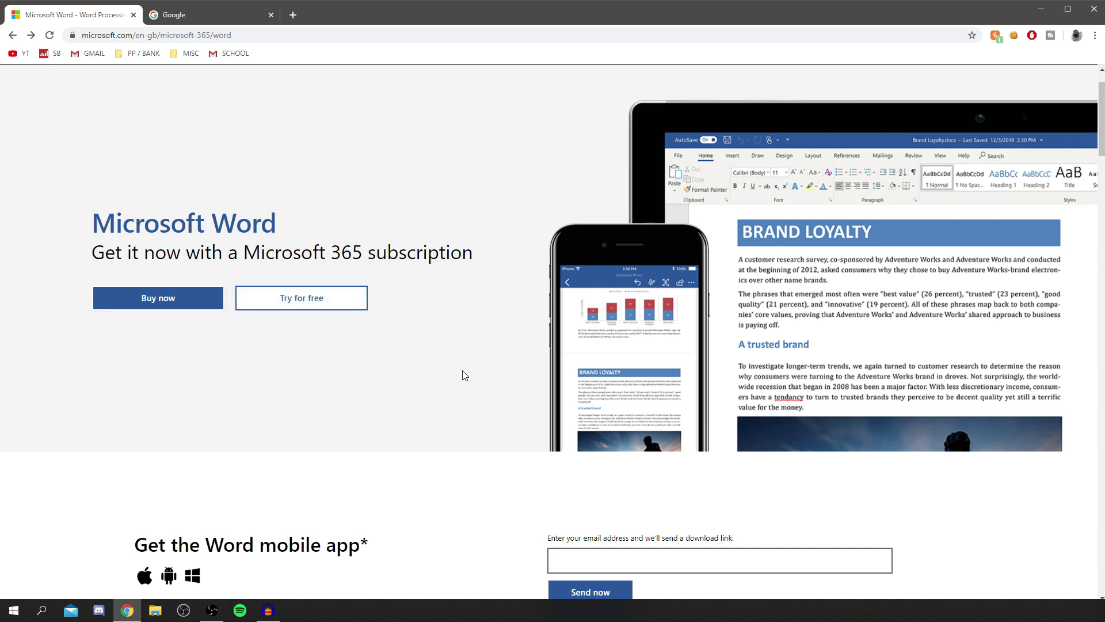
Search Google for 'microsoft' in the Google tab.
{"action": "mouse_move", "coordinate": [132, 287]}
{"action": "left_click", "coordinate": [186, 17]}
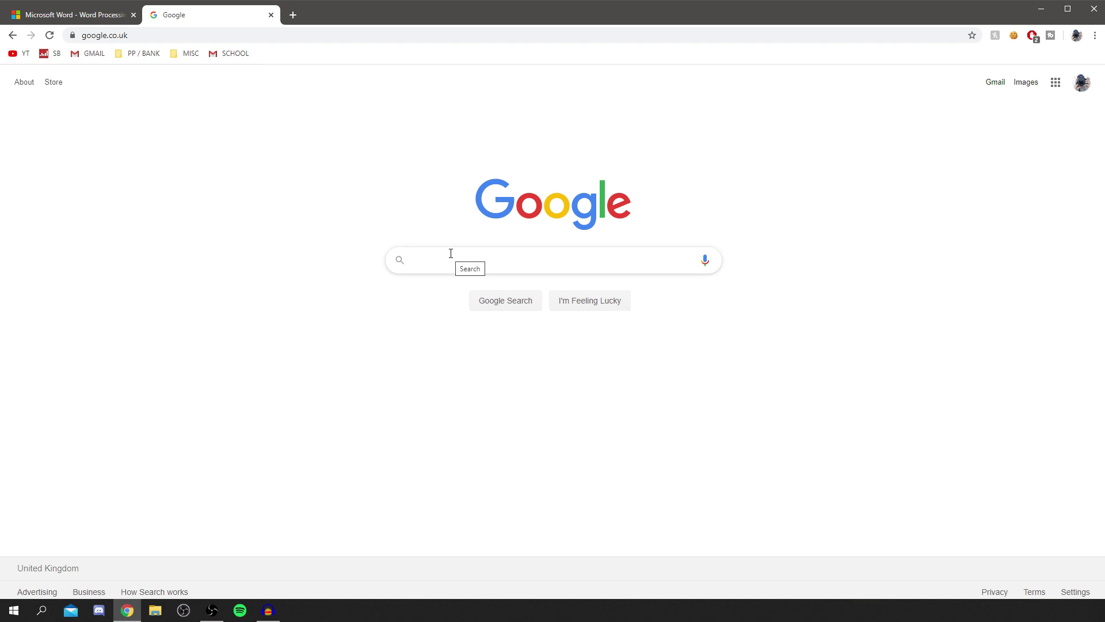
{"action": "type", "text": "micr"}
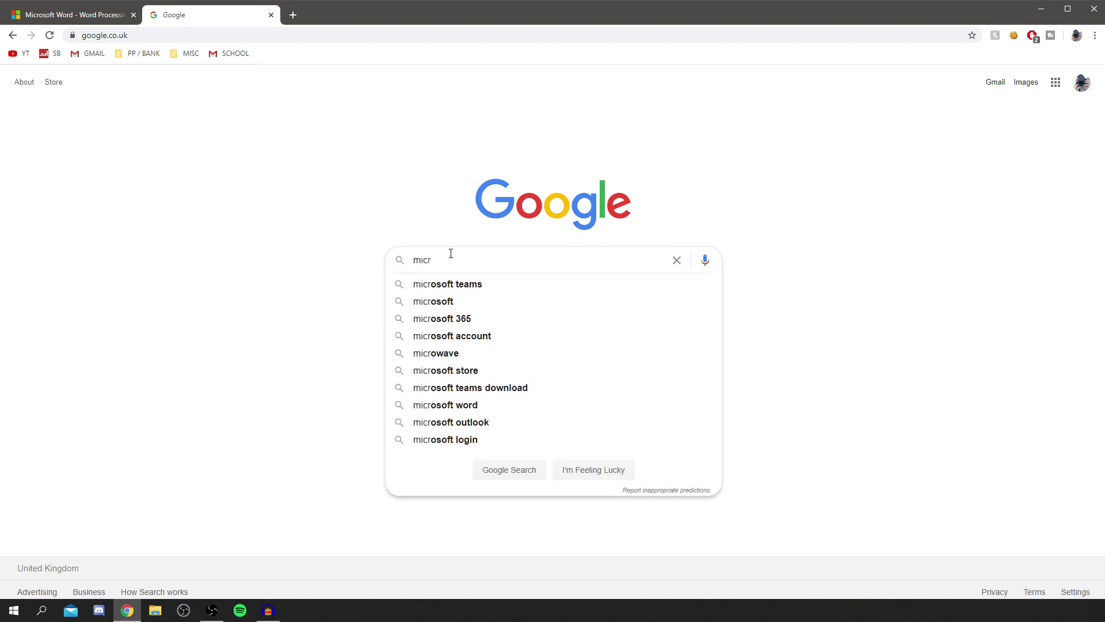
{"action": "type", "text": "osft"}
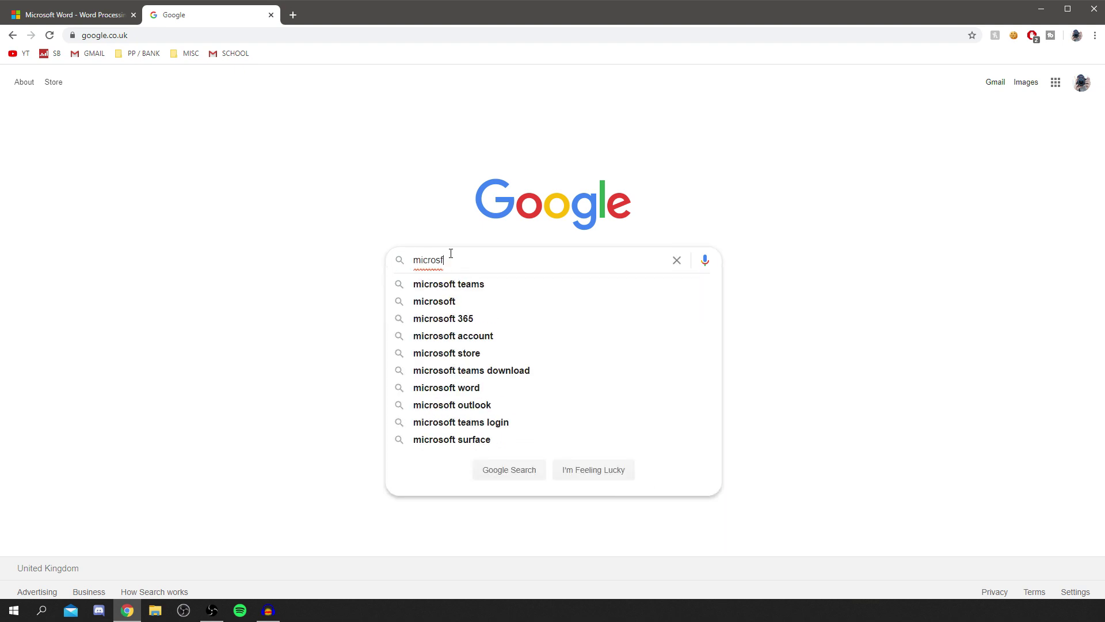
{"action": "key", "text": "BackSpace"}
{"action": "key", "text": "BackSpace"}
{"action": "type", "text": "oft"}
{"action": "key", "text": "Return"}
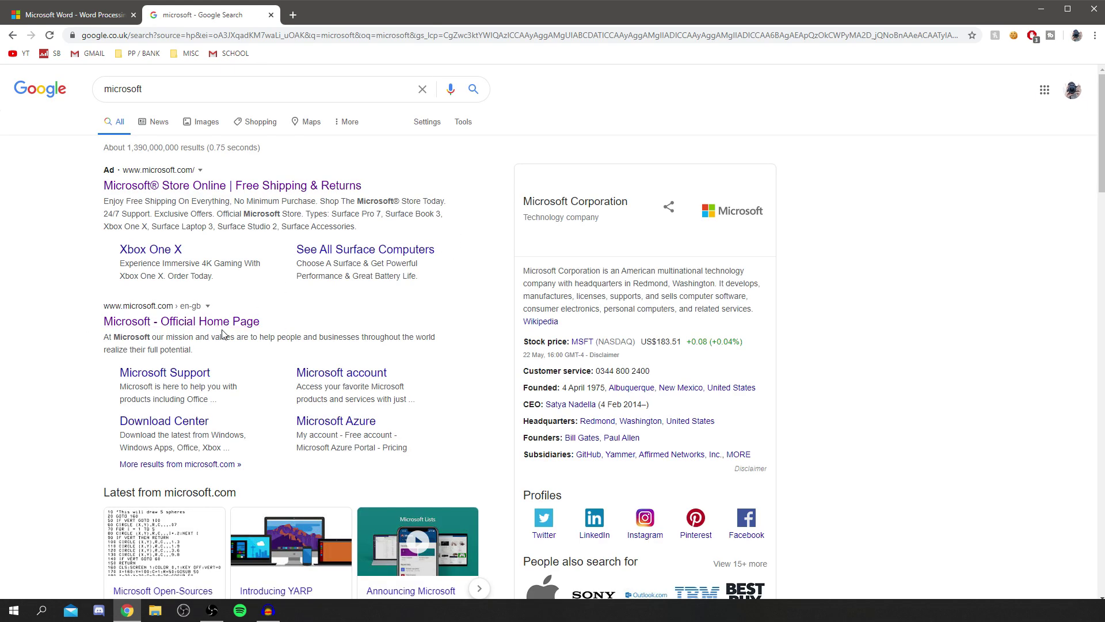
From Microsoft's official home page, go to sign-in and start creating a new account.
{"action": "left_click", "coordinate": [225, 326]}
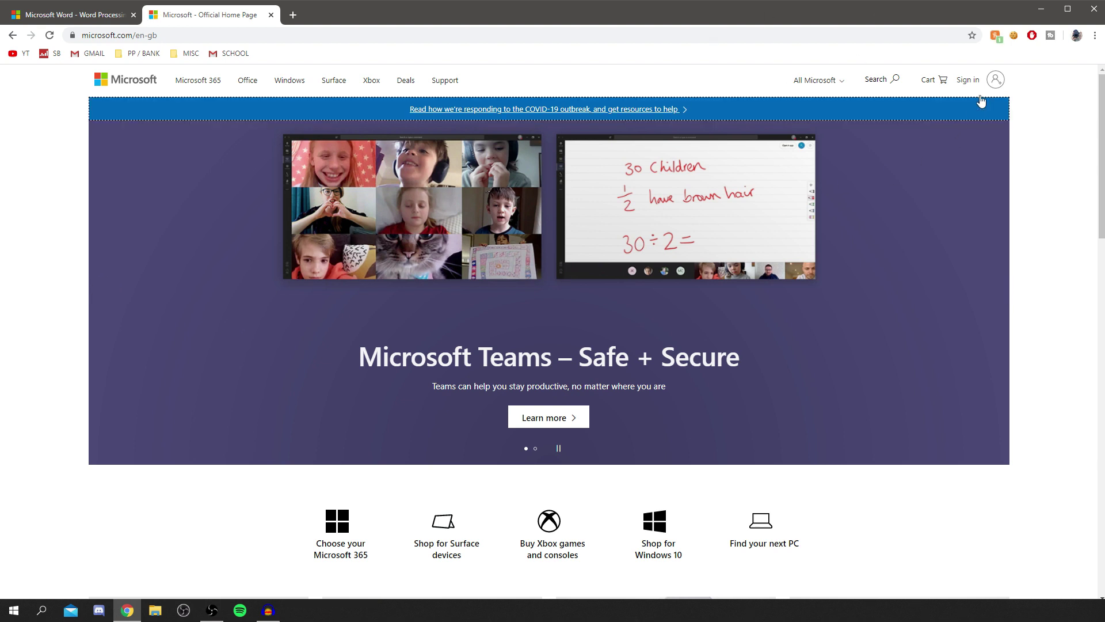
{"action": "left_click", "coordinate": [968, 81]}
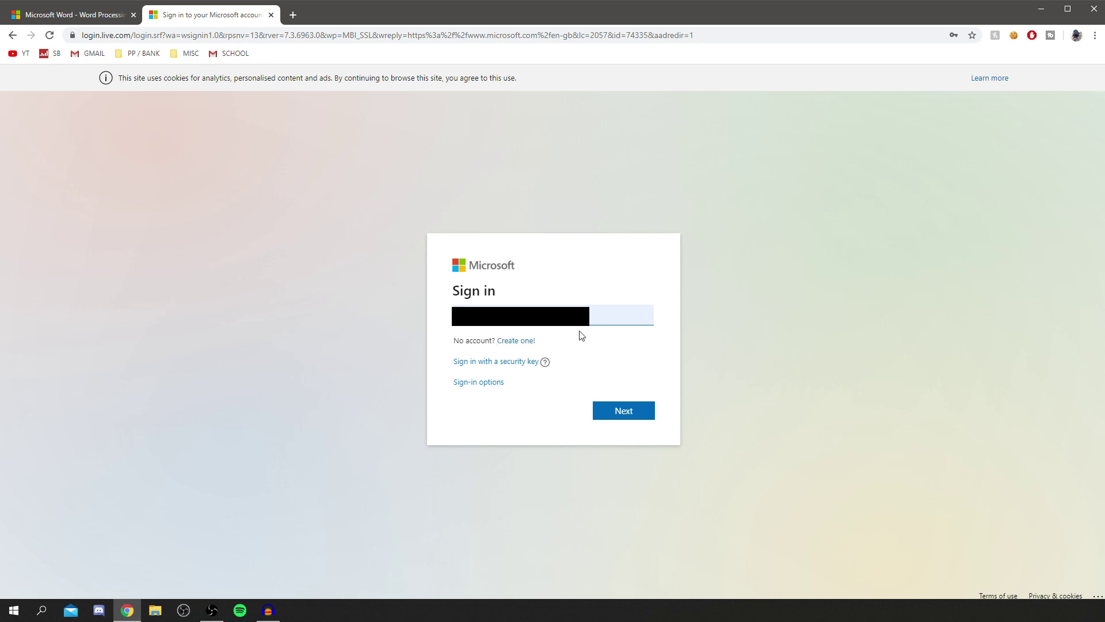
{"action": "left_click", "coordinate": [507, 348]}
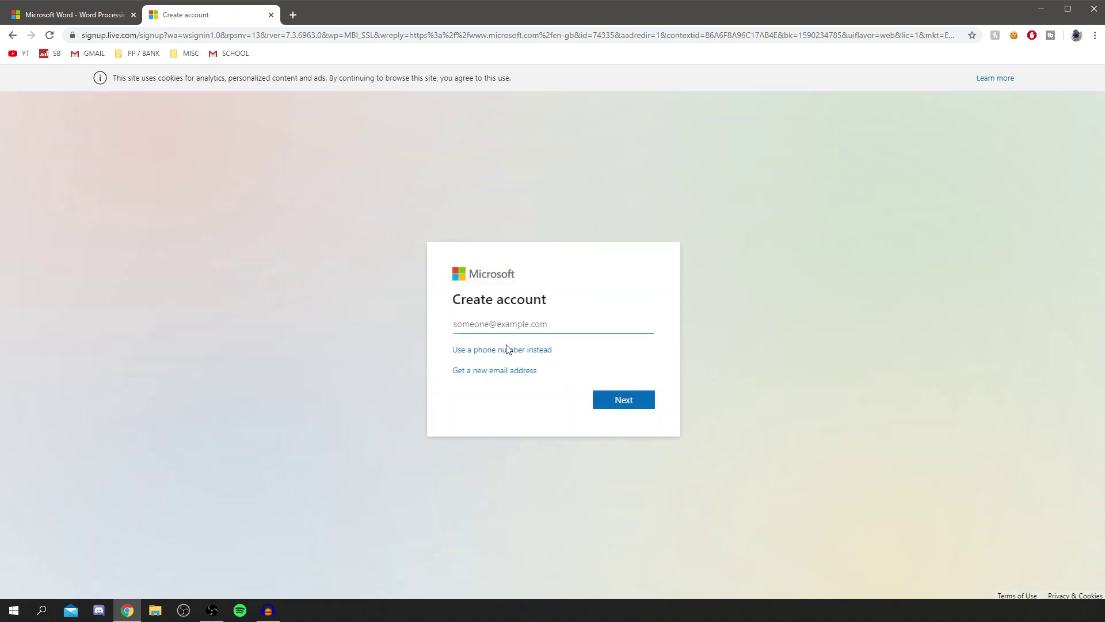
Paste the account's e-mail address, set a password and save it in the browser.
{"action": "type", "text": "r"}
{"action": "key", "text": "BackSpace"}
{"action": "key", "text": "ctrl+v"}
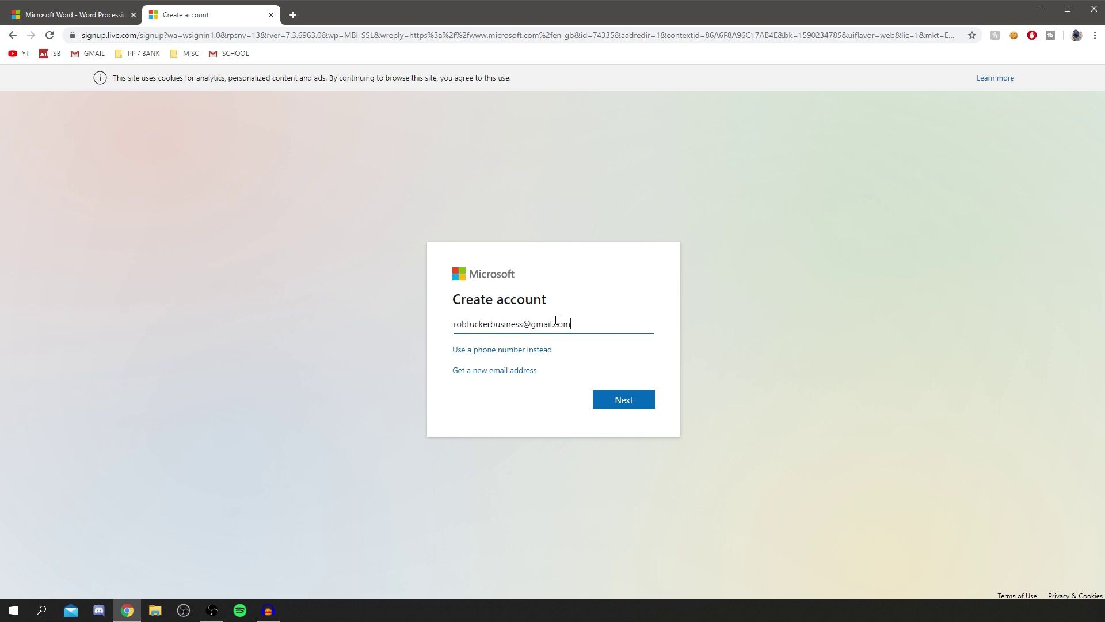
{"action": "left_click", "coordinate": [636, 403]}
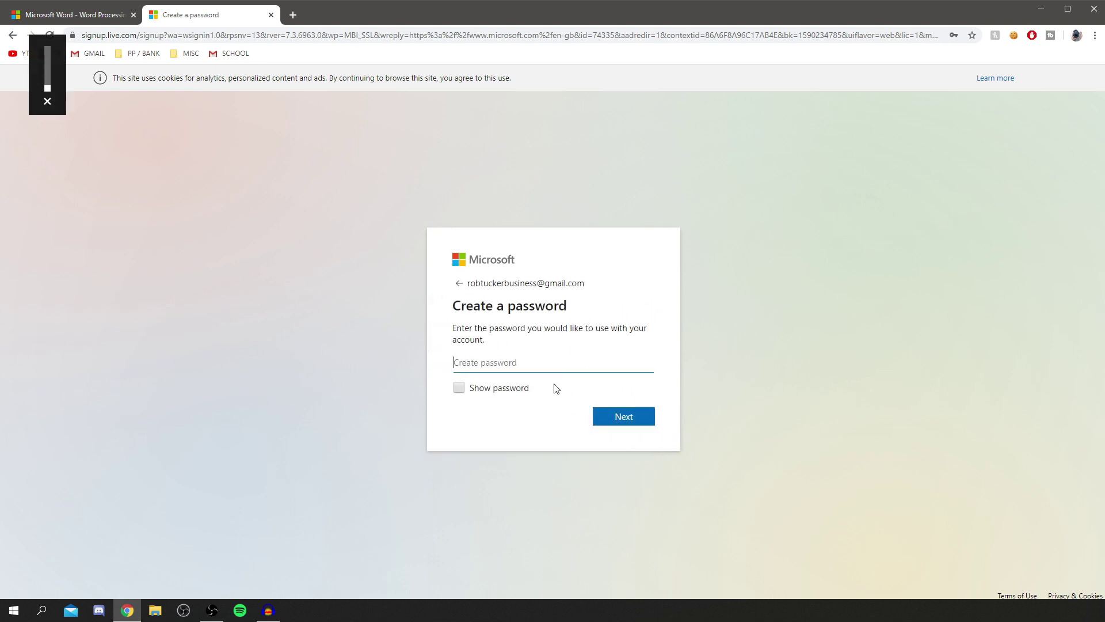
{"action": "type", "text": "••••••••••"}
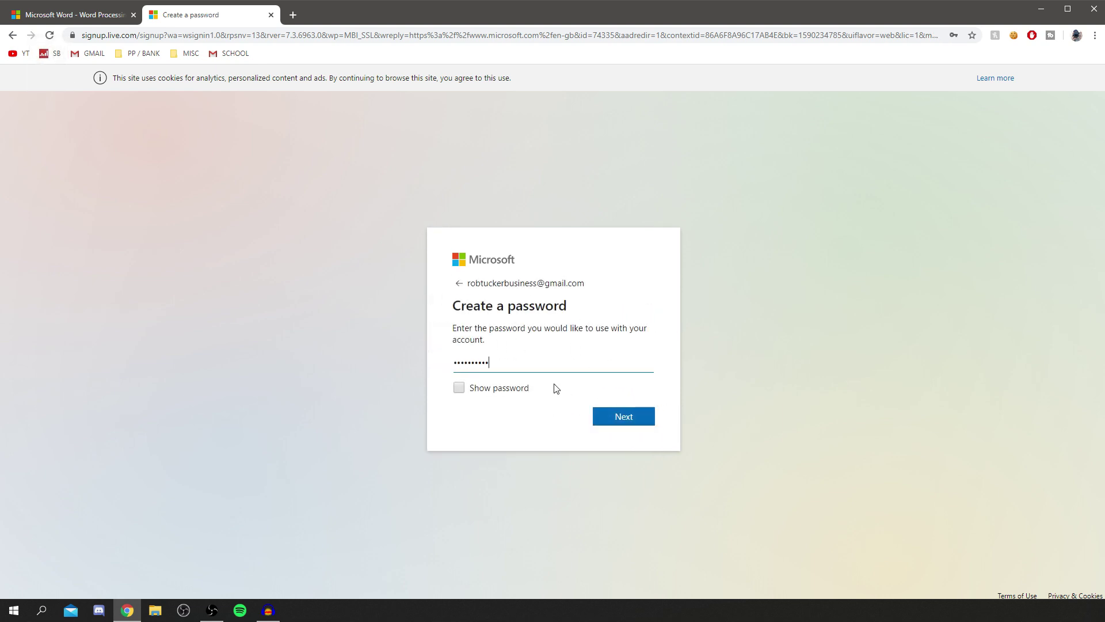
{"action": "left_click", "coordinate": [622, 416]}
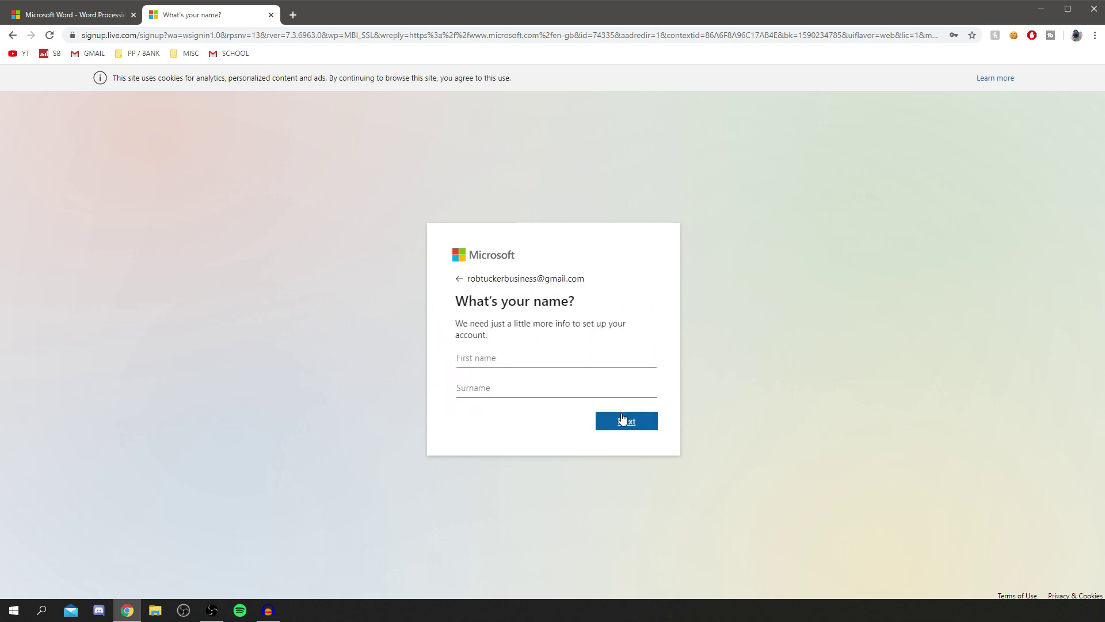
{"action": "left_click", "coordinate": [908, 224]}
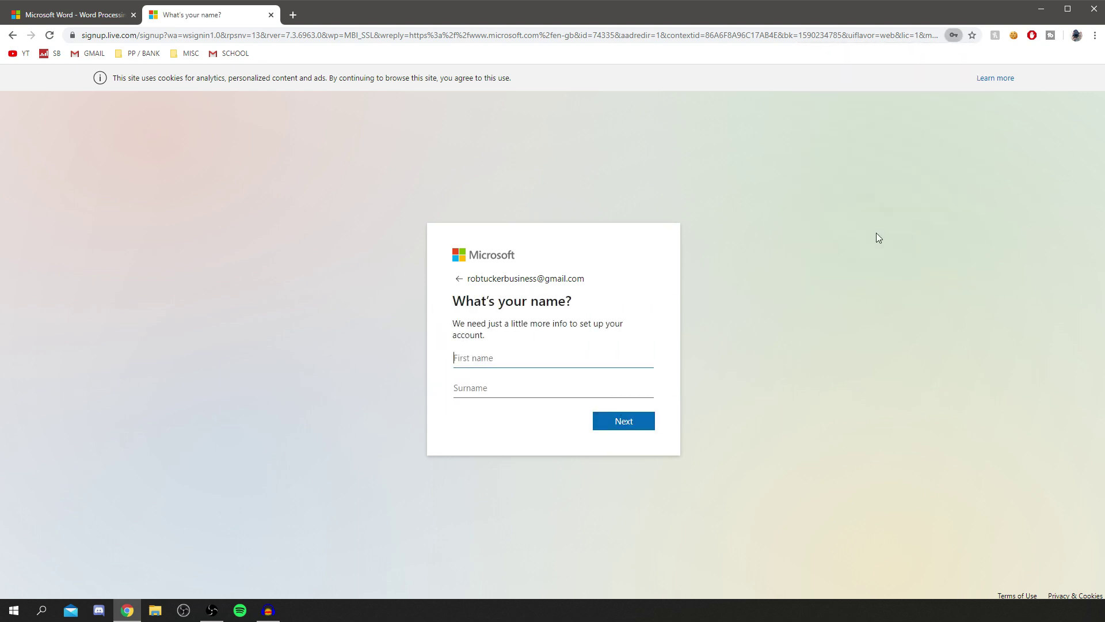
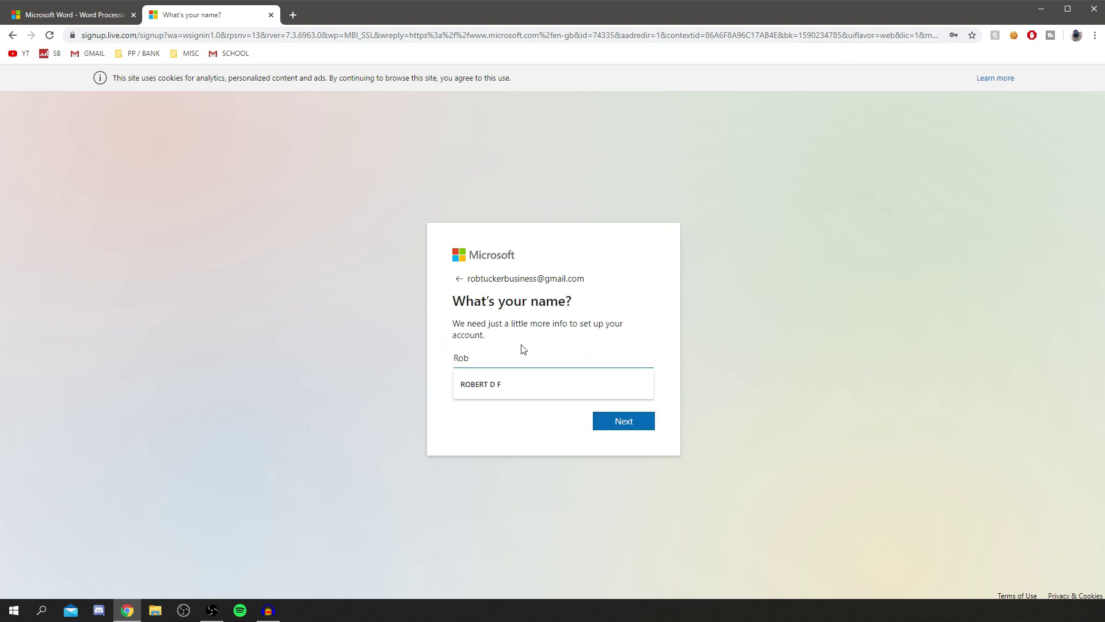
Enter the first name and surname, then pick 27 as the birth day before choosing the month.
{"action": "left_click", "coordinate": [493, 387]}
{"action": "left_click", "coordinate": [614, 425]}
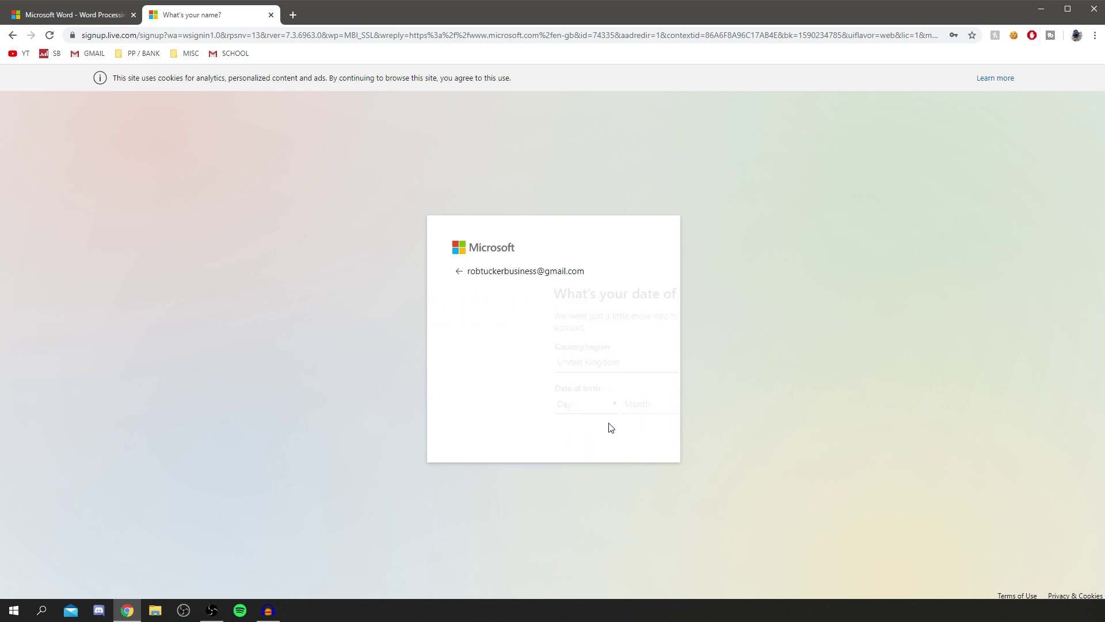
{"action": "left_click", "coordinate": [486, 404]}
{"action": "scroll", "coordinate": [493, 353], "scroll_direction": "down", "scroll_amount": 3}
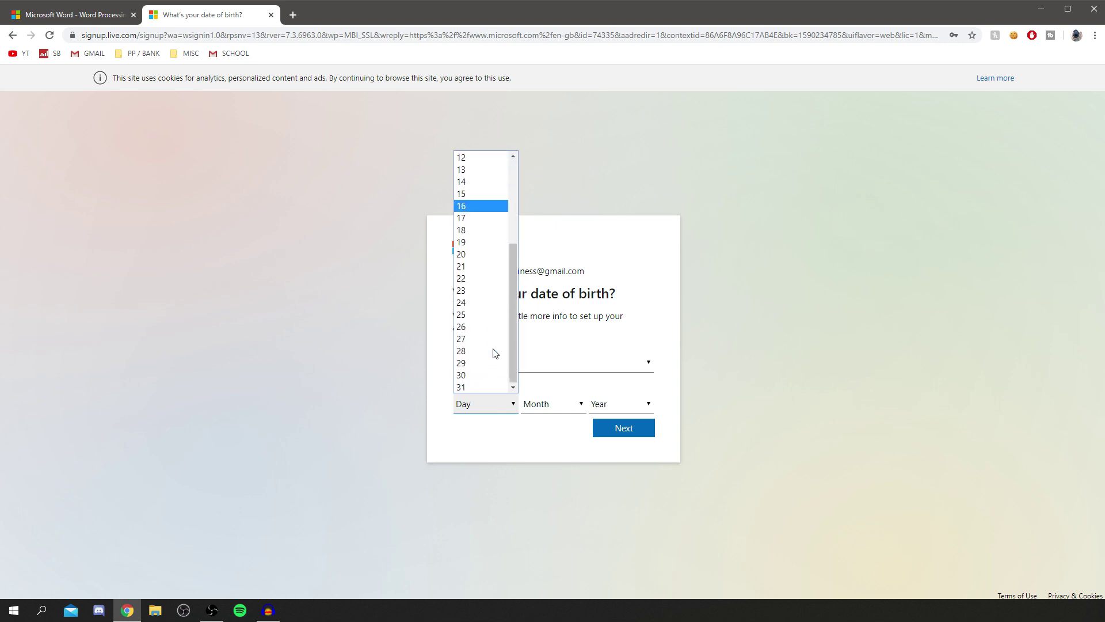
{"action": "left_click", "coordinate": [483, 337]}
{"action": "left_click", "coordinate": [550, 404]}
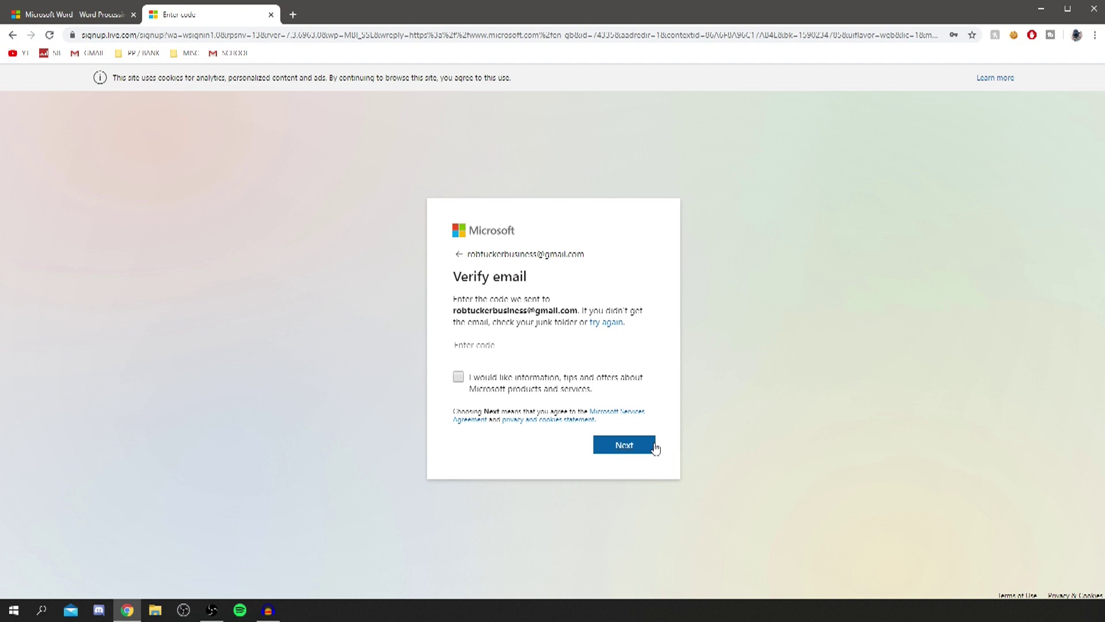
Submit the e-mailed verification code and the CAPTCHA characters.
{"action": "left_click", "coordinate": [530, 349]}
{"action": "left_click", "coordinate": [622, 445]}
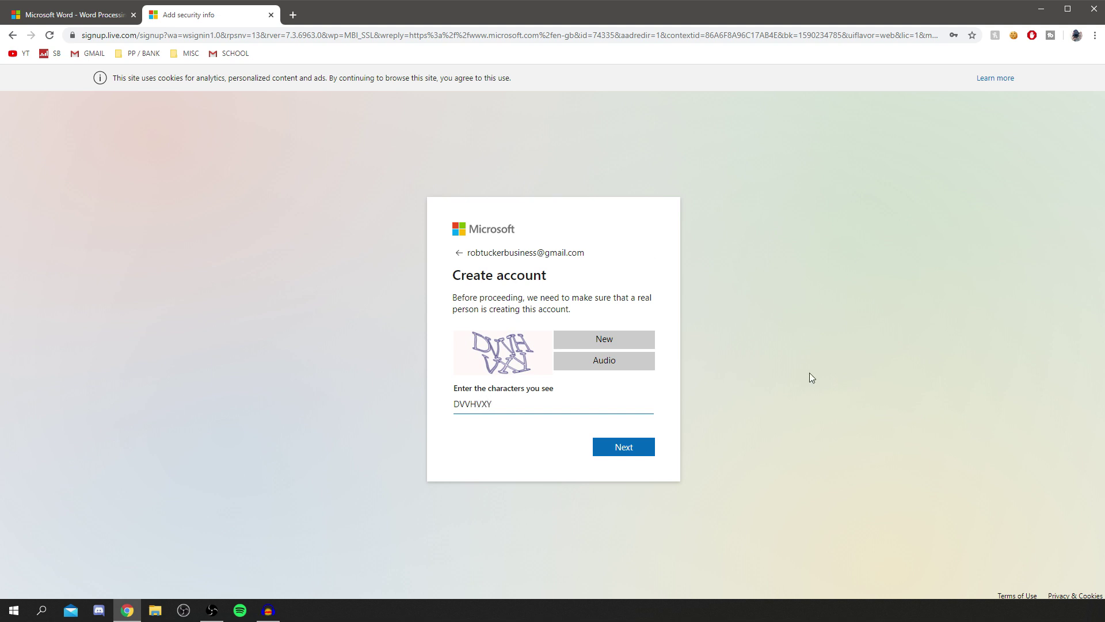
{"action": "left_click", "coordinate": [623, 447]}
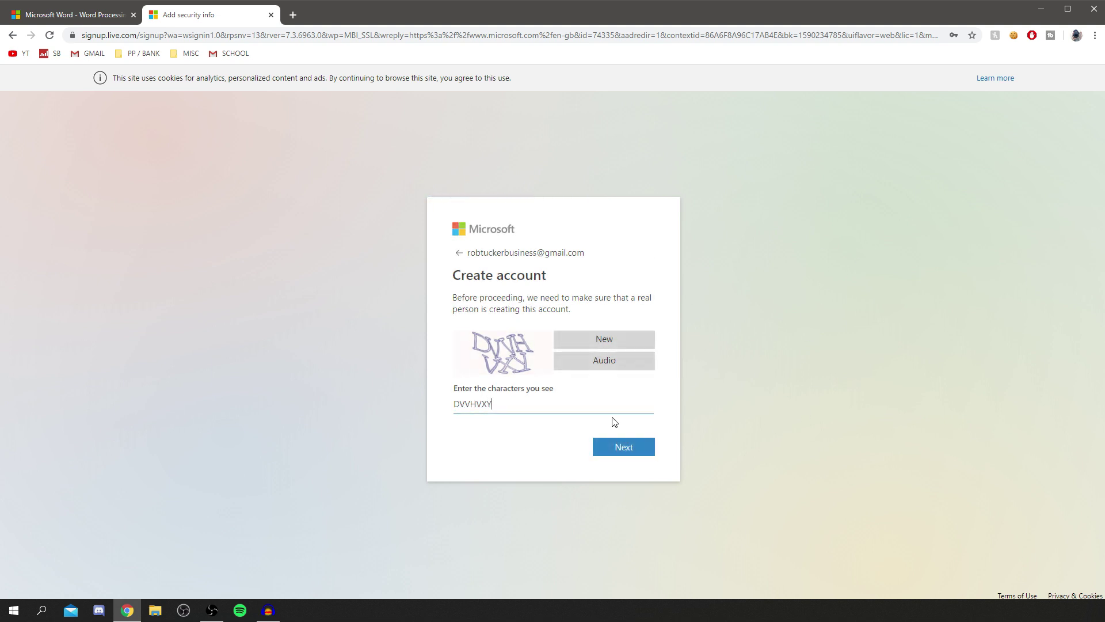
Paste a phone number for security info and request a texted verification code.
{"action": "left_click", "coordinate": [517, 412]}
{"action": "key", "text": "ctrl+v"}
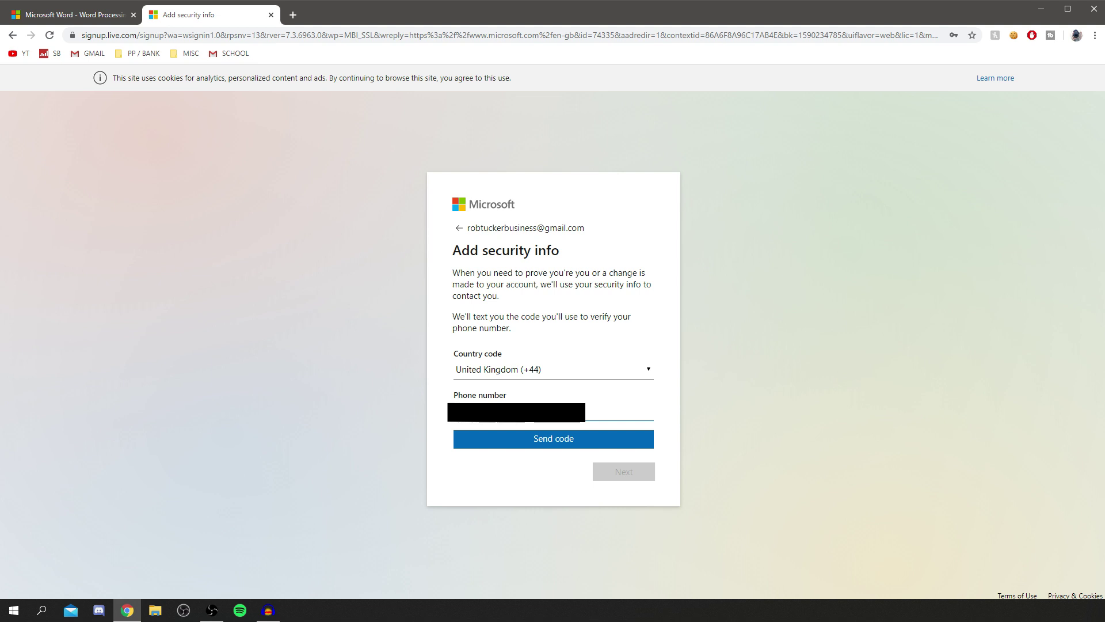
{"action": "left_click", "coordinate": [481, 441]}
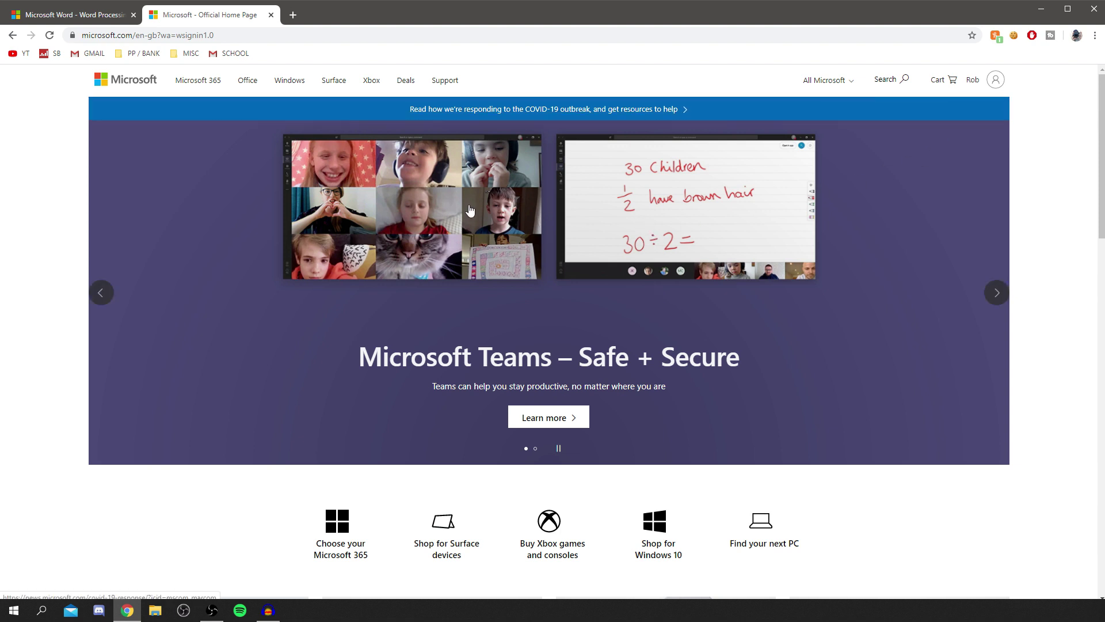
Look over the Microsoft Office page, then search Google in a new tab for 'microsoft word online'.
{"action": "left_click", "coordinate": [253, 85]}
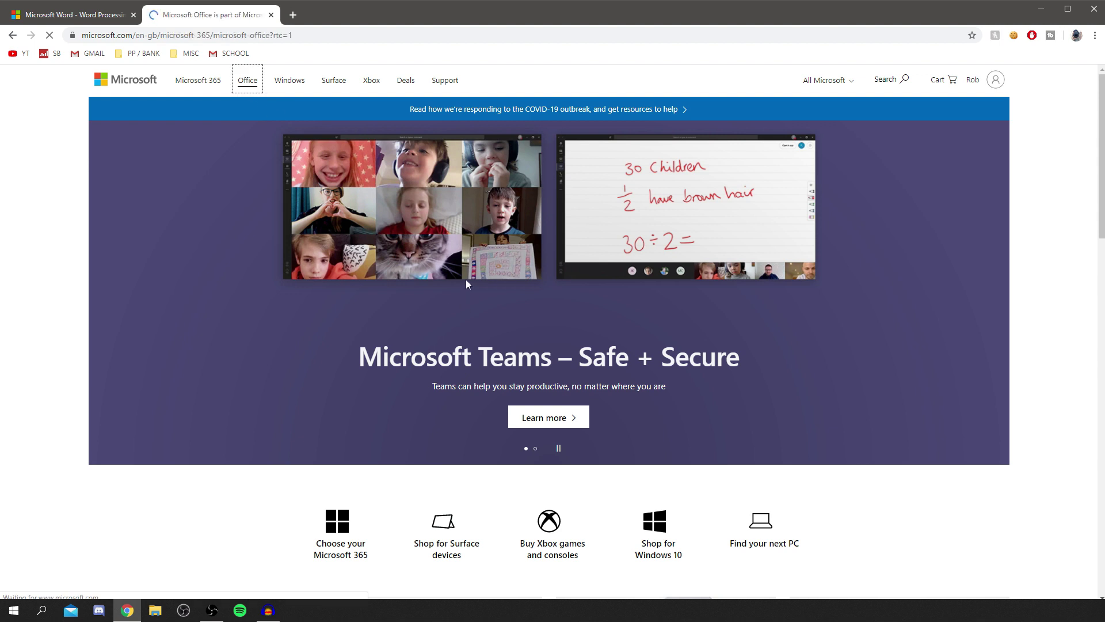
{"action": "scroll", "coordinate": [264, 192], "scroll_direction": "down", "scroll_amount": 20}
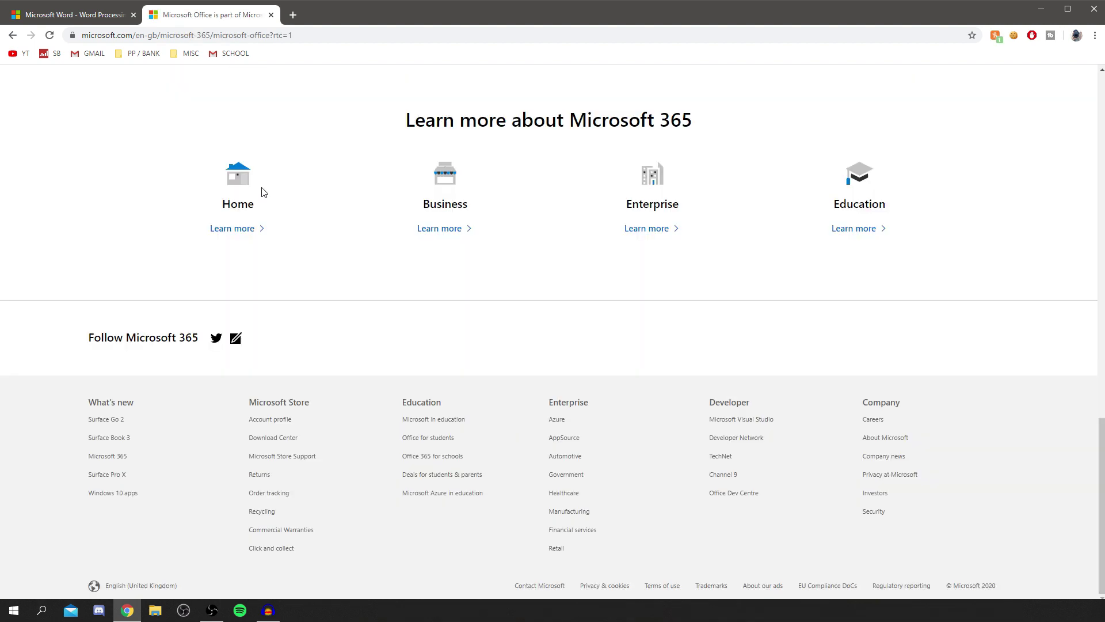
{"action": "left_click", "coordinate": [295, 16]}
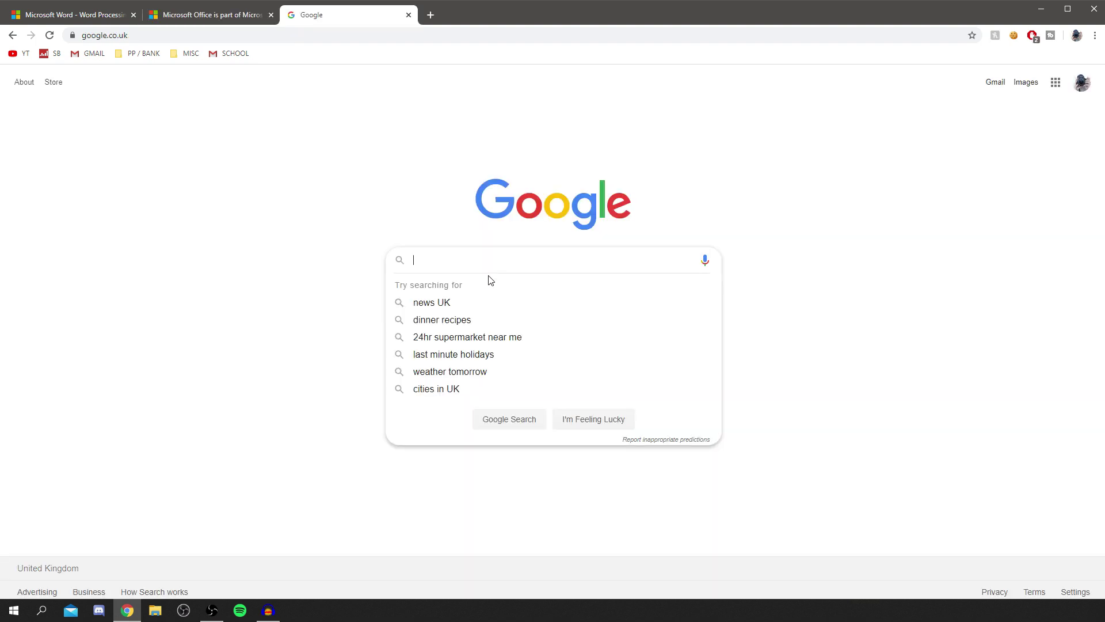
{"action": "type", "text": "microsof"}
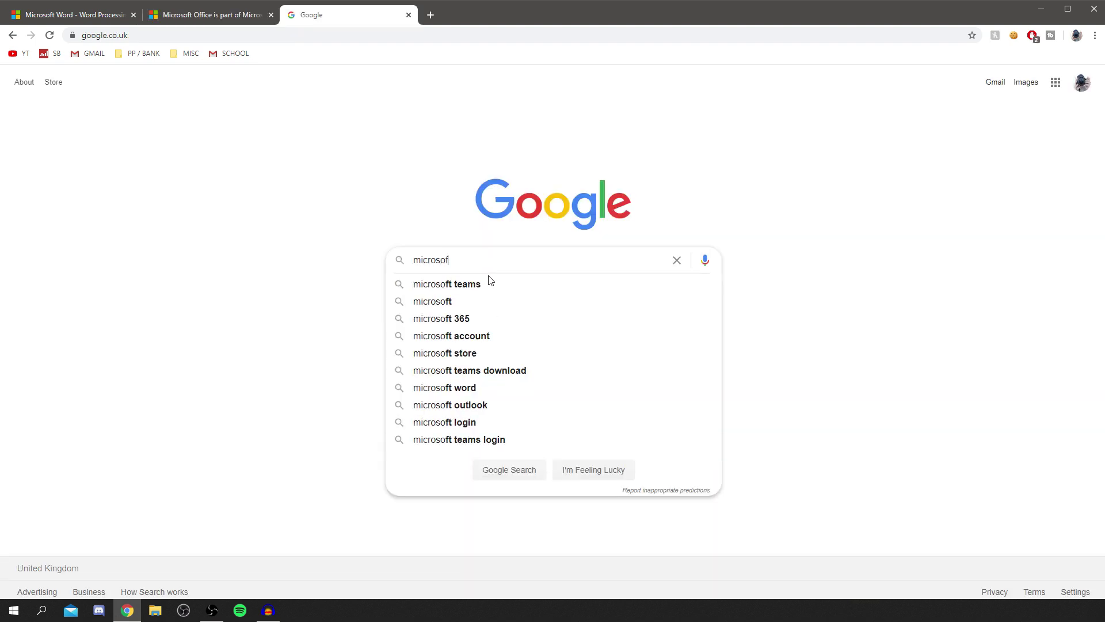
{"action": "type", "text": "t word"}
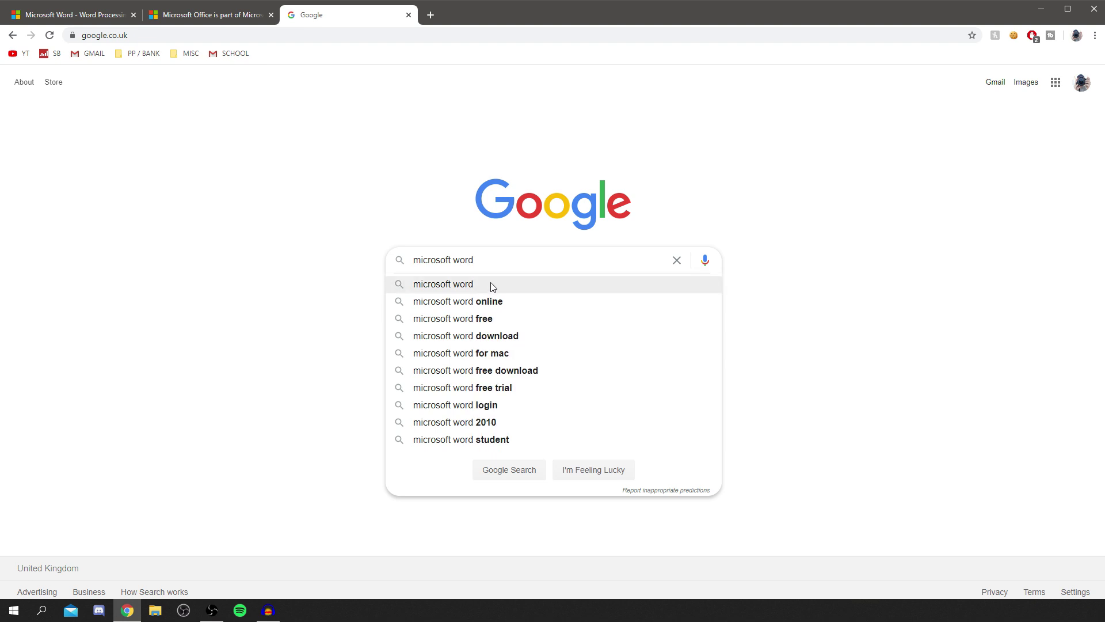
{"action": "left_click", "coordinate": [501, 303]}
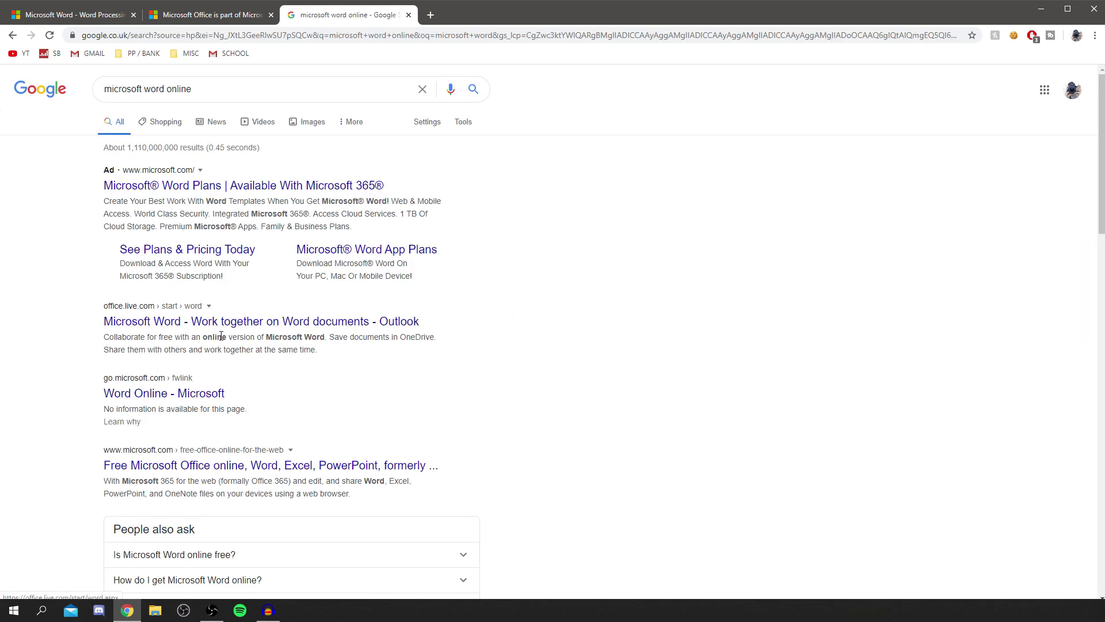
Open the 'Microsoft Word - Work together' result to reach Word's start page.
{"action": "left_click", "coordinate": [242, 327]}
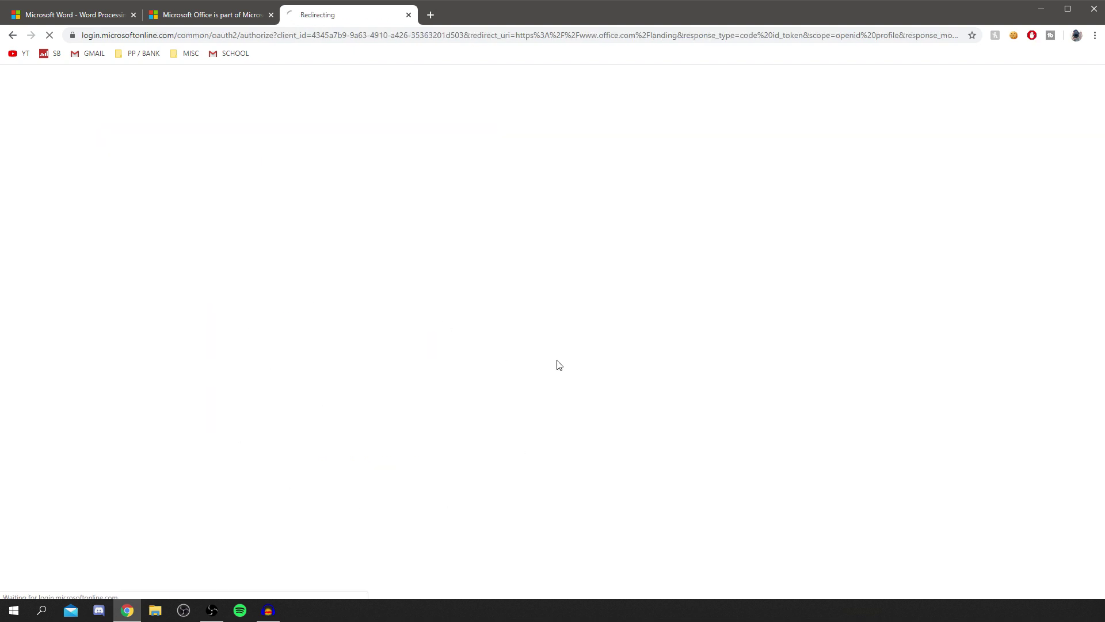
{"action": "left_click", "coordinate": [12, 36]}
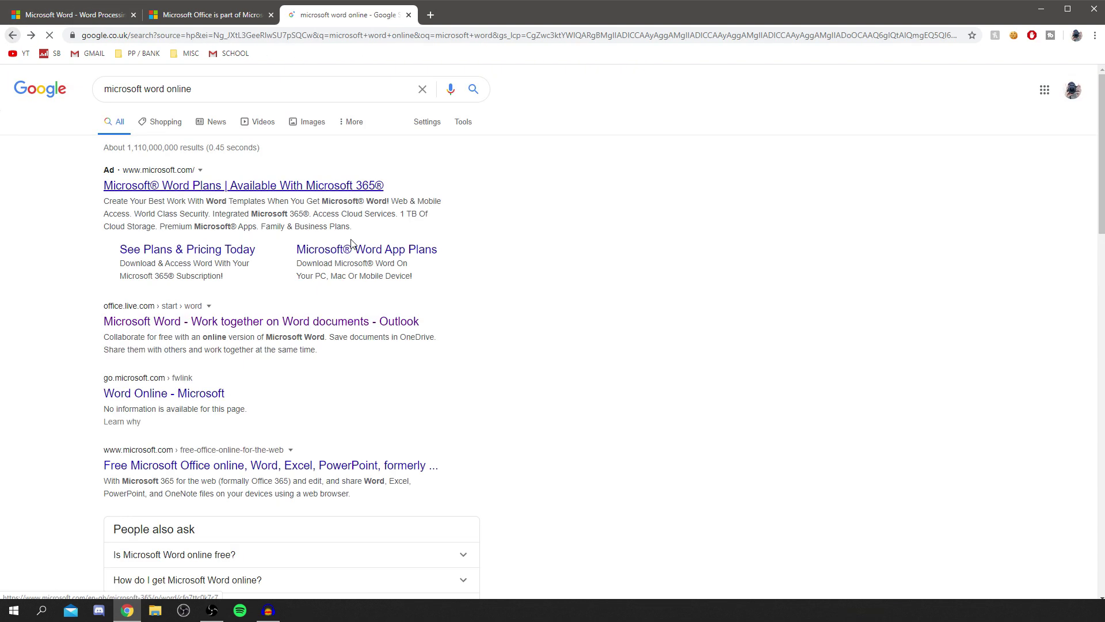
{"action": "left_click", "coordinate": [220, 328]}
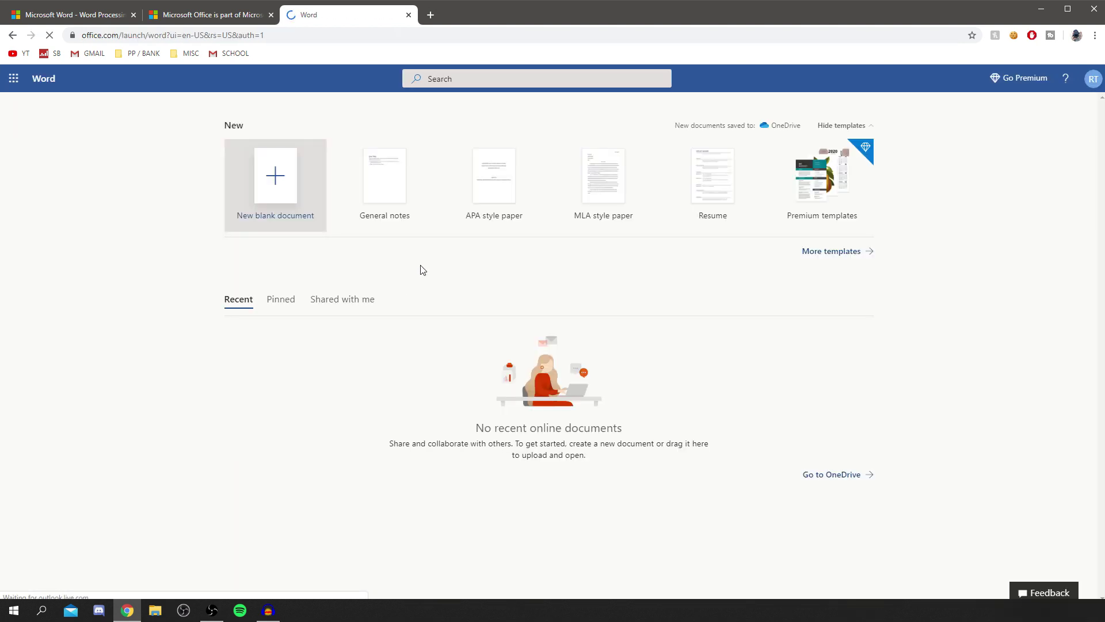
Check the signed-in account, then create a new blank Word document.
{"action": "left_click", "coordinate": [1094, 78]}
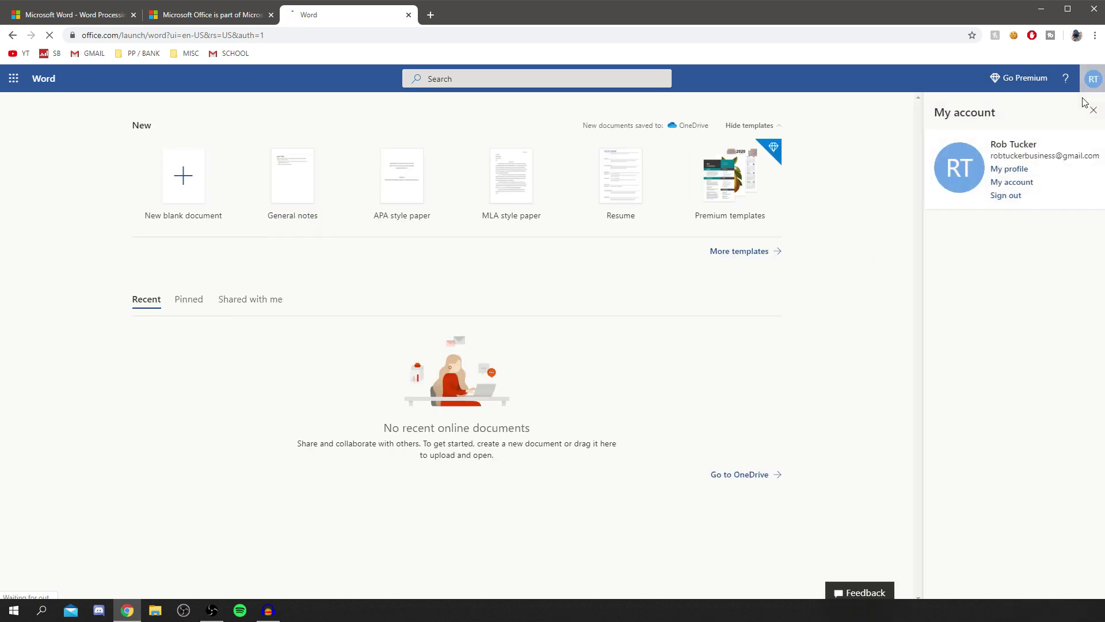
{"action": "left_click", "coordinate": [1093, 79]}
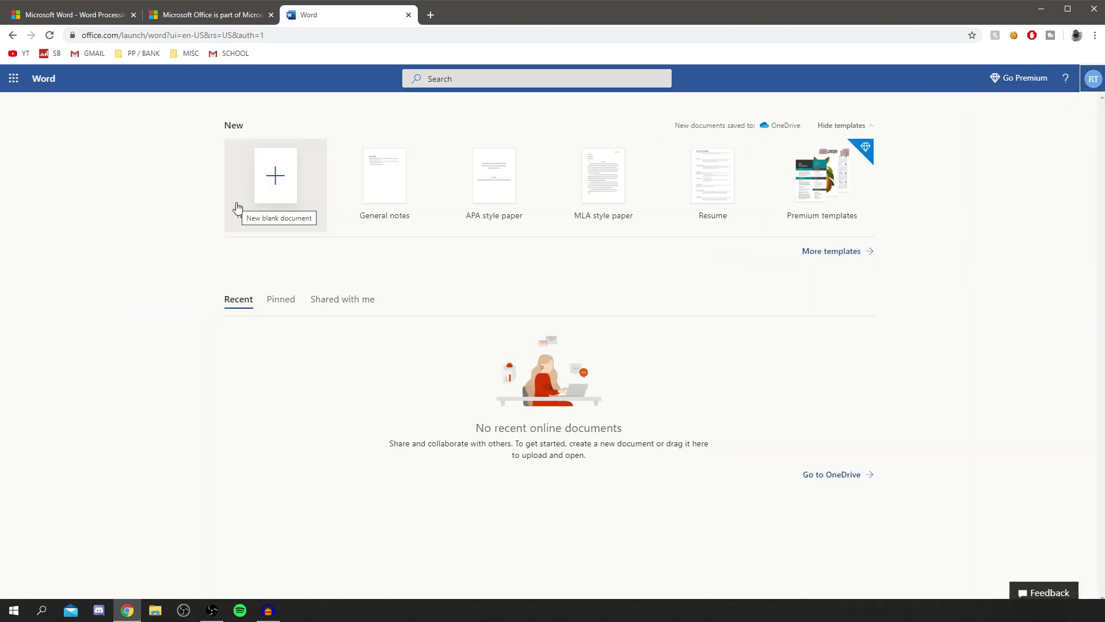
{"action": "left_click", "coordinate": [268, 194]}
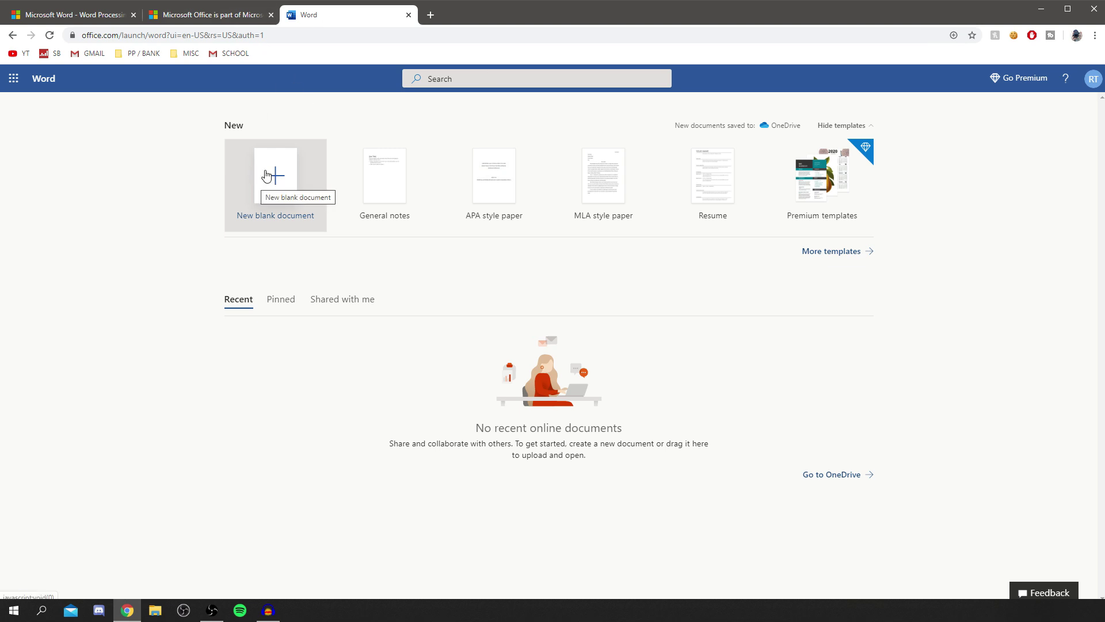
{"action": "left_click", "coordinate": [268, 190]}
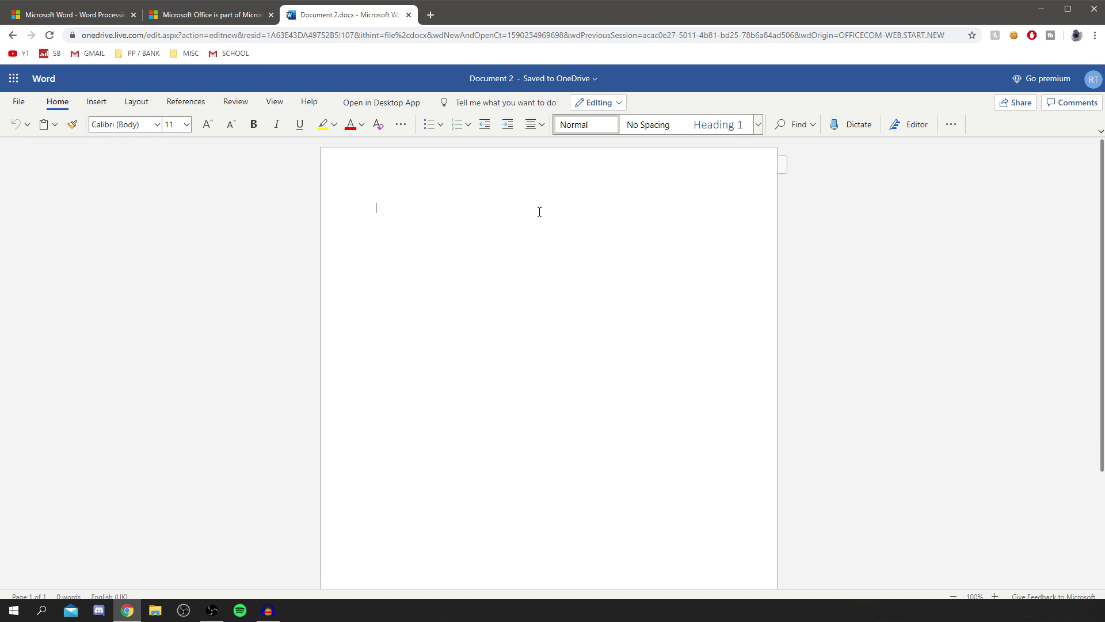
Type 'Hello YouTube' on the blank page and select all of it.
{"action": "type", "text": "Hello YouTube"}
{"action": "key", "text": "ctrl+a"}
{"action": "left_click", "coordinate": [189, 127]}
{"action": "left_click", "coordinate": [177, 199]}
{"action": "left_click", "coordinate": [157, 125]}
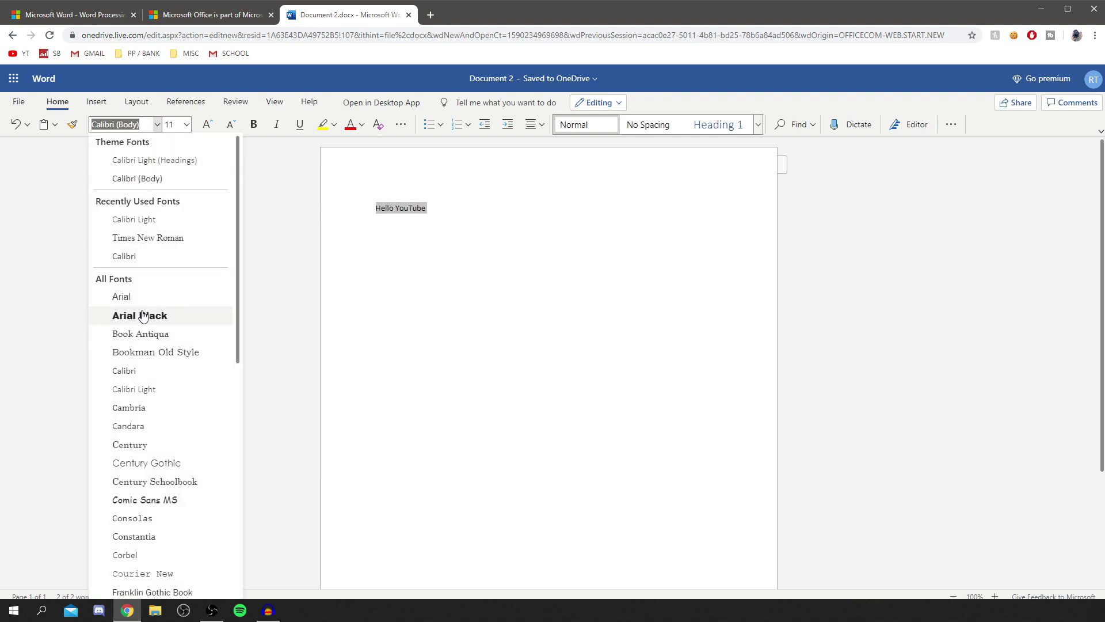
{"action": "scroll", "coordinate": [151, 420], "scroll_direction": "down", "scroll_amount": 4}
{"action": "scroll", "coordinate": [154, 217], "scroll_direction": "up", "scroll_amount": 8}
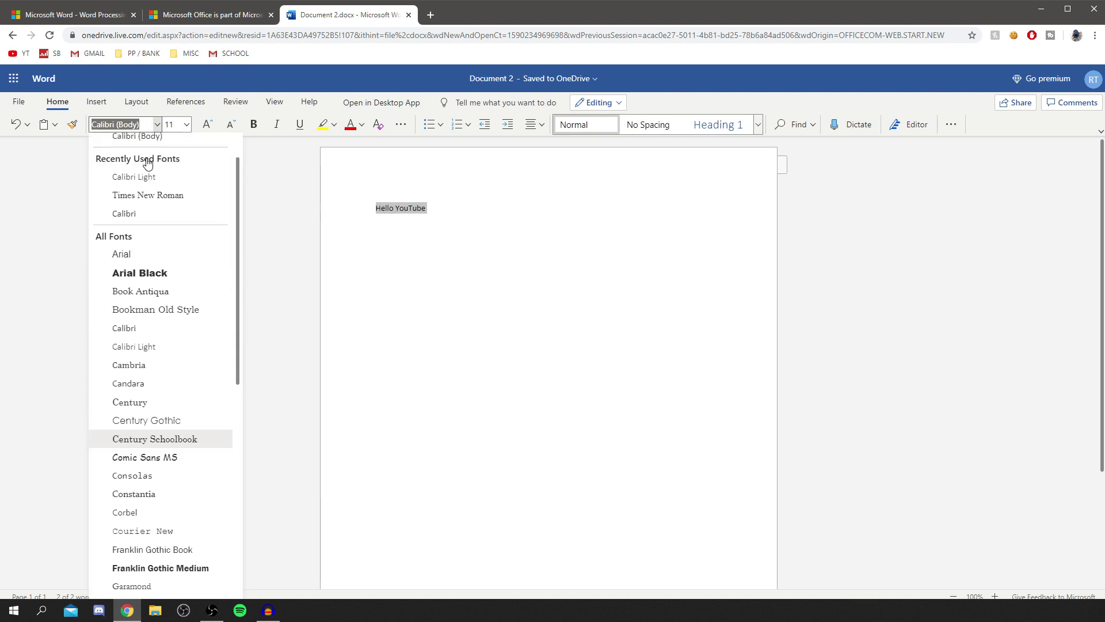
{"action": "left_click", "coordinate": [457, 217]}
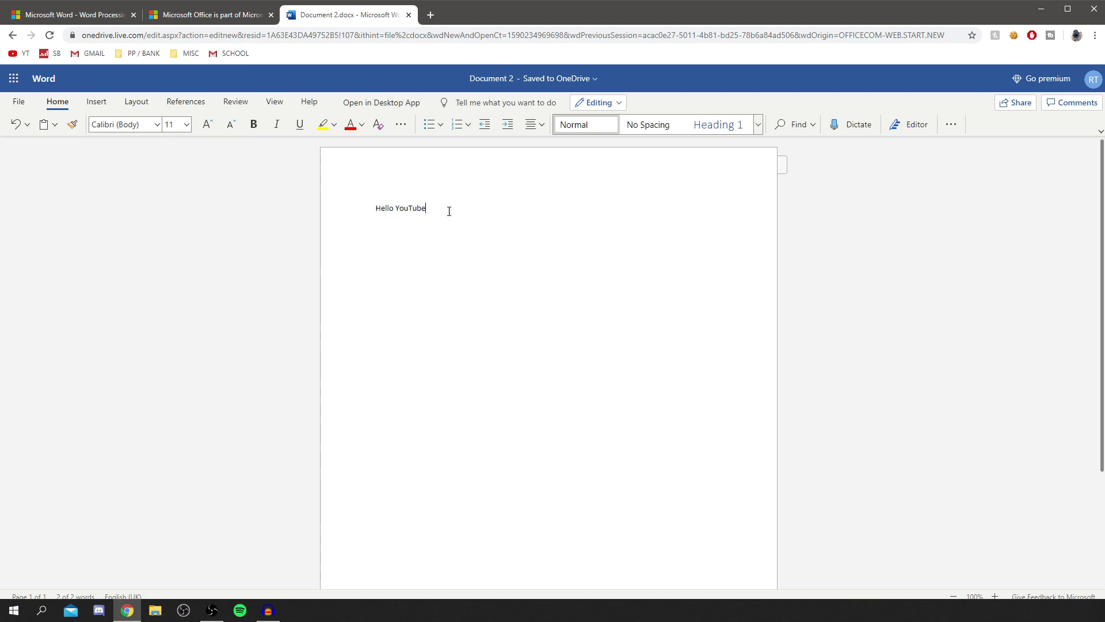
{"action": "left_click", "coordinate": [96, 102]}
{"action": "left_click", "coordinate": [136, 102]}
{"action": "left_click", "coordinate": [42, 124]}
{"action": "left_click", "coordinate": [111, 125]}
{"action": "left_click", "coordinate": [118, 166]}
{"action": "left_click", "coordinate": [118, 127]}
{"action": "left_click", "coordinate": [105, 148]}
{"action": "left_click", "coordinate": [170, 125]}
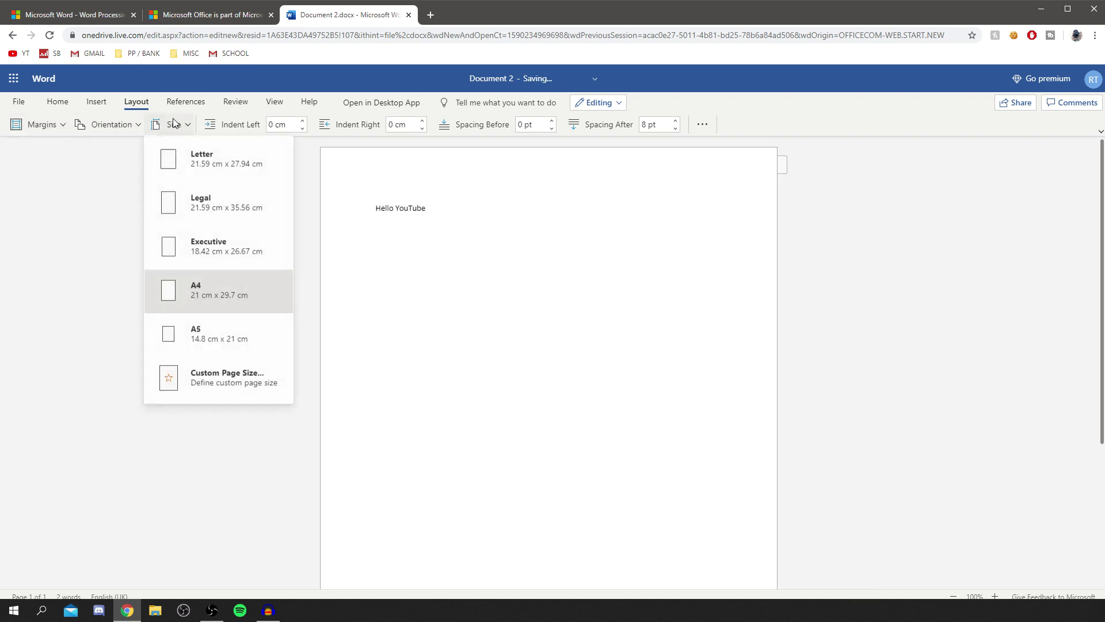
{"action": "left_click", "coordinate": [136, 194]}
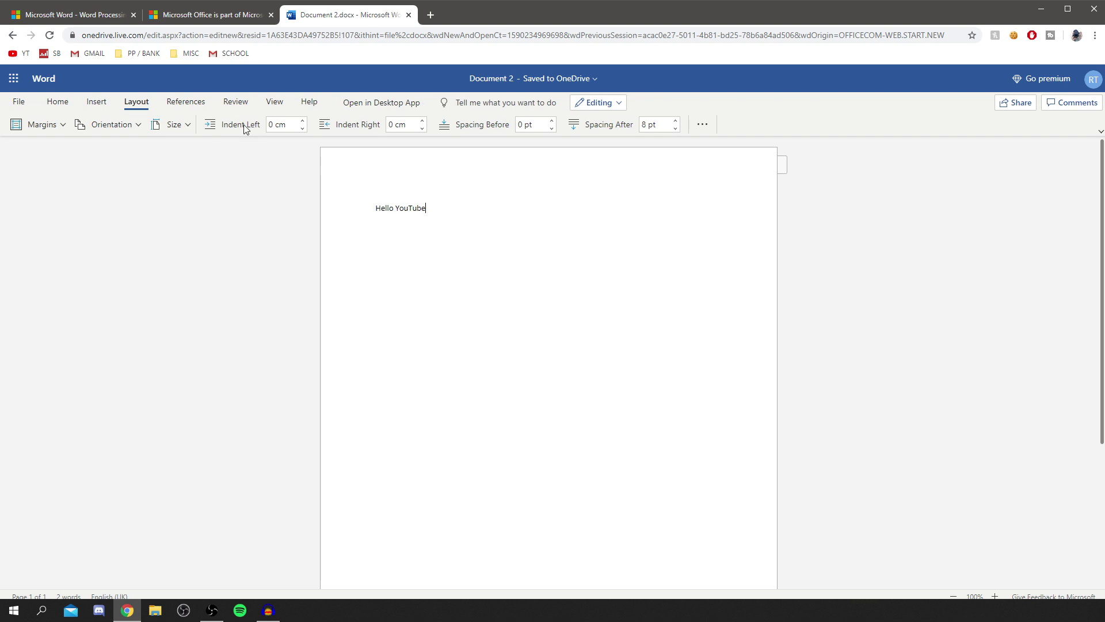
{"action": "left_click", "coordinate": [198, 102]}
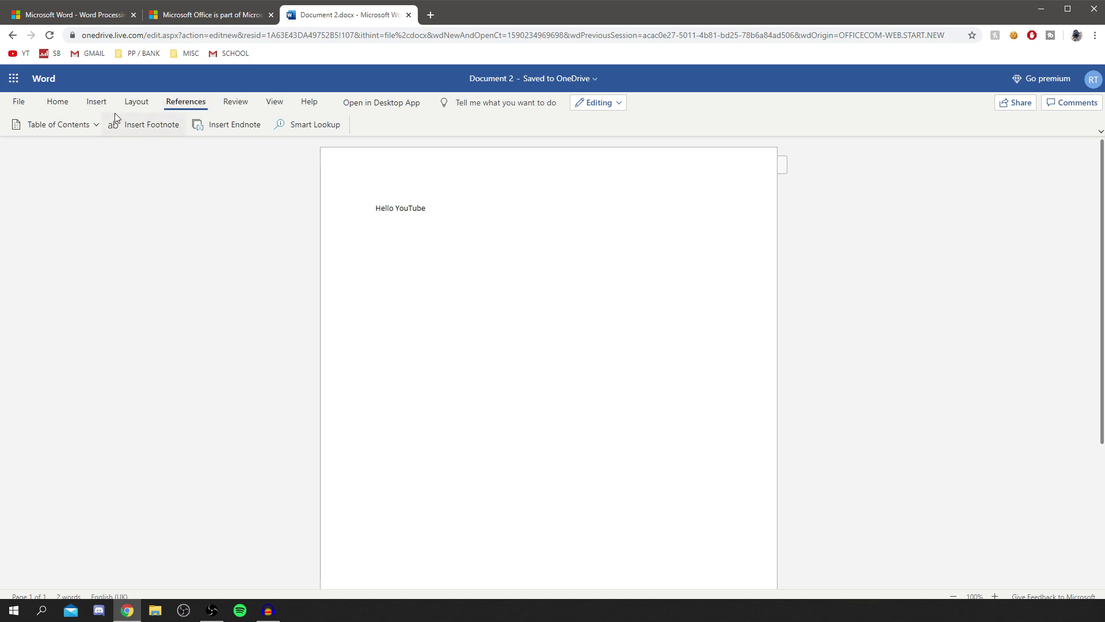
{"action": "left_click", "coordinate": [309, 102]}
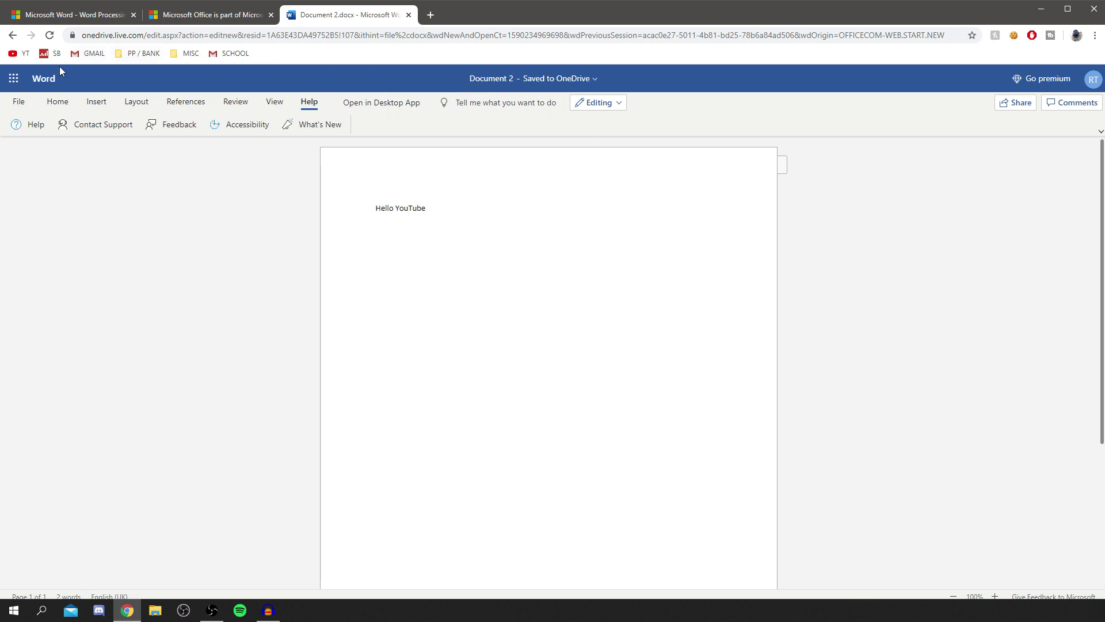
{"action": "left_click", "coordinate": [14, 80]}
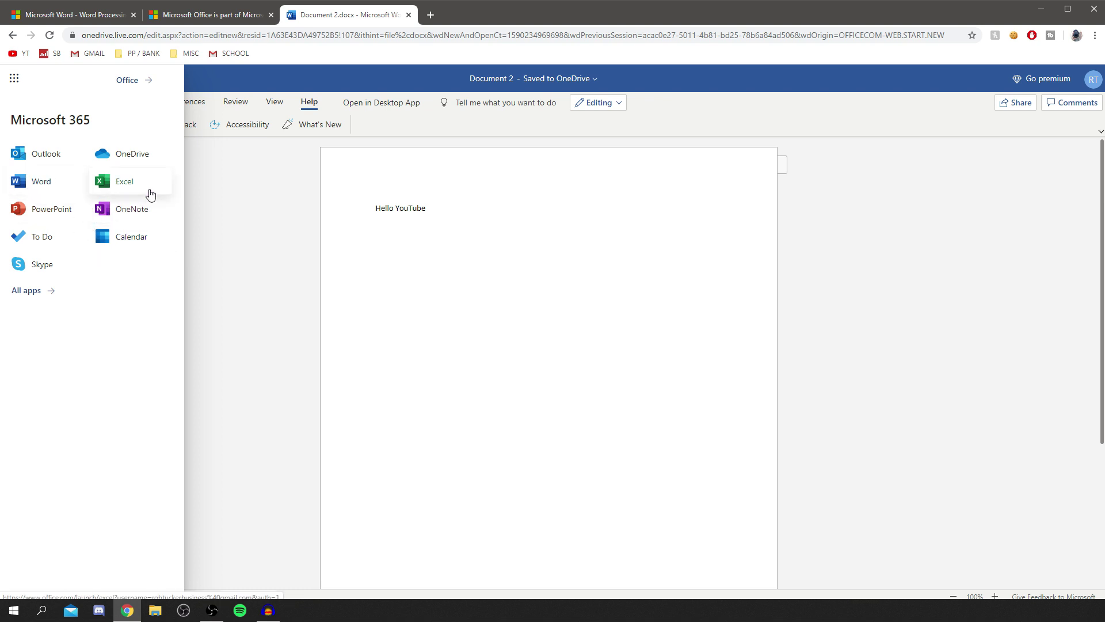
{"action": "left_click", "coordinate": [234, 237]}
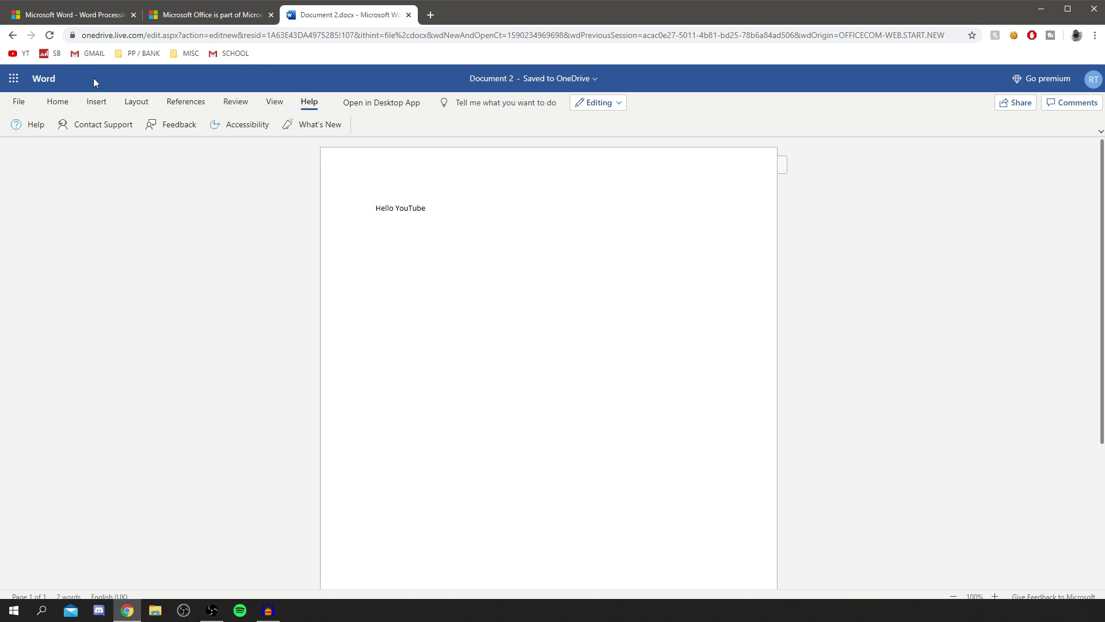
Choose Save As and pick the OneDrive Documents folder as the location.
{"action": "left_click", "coordinate": [20, 101]}
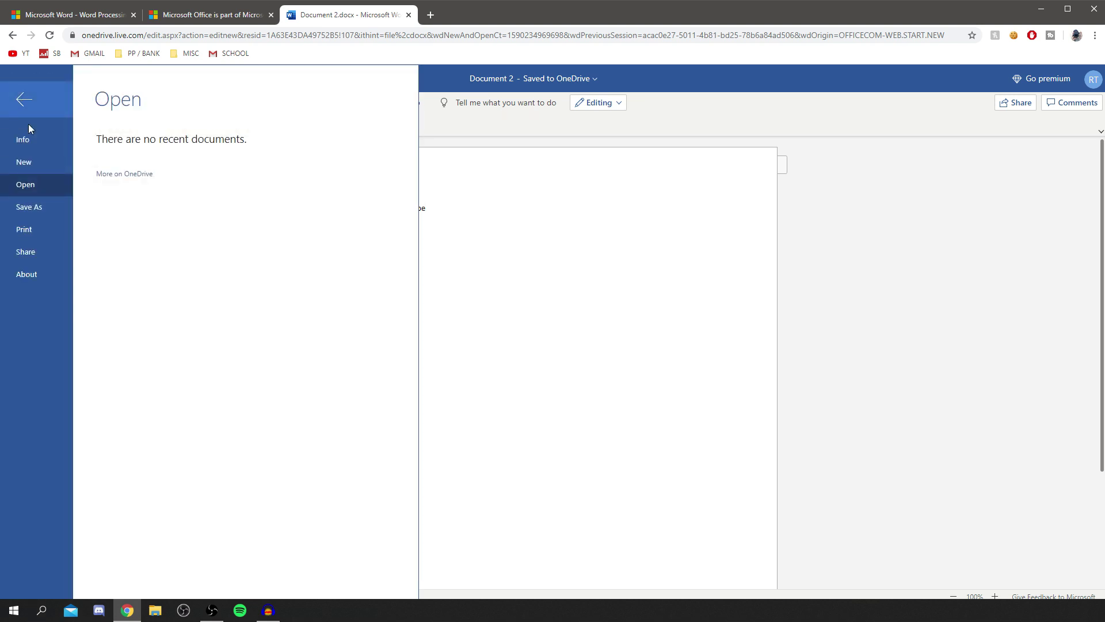
{"action": "left_click", "coordinate": [31, 208]}
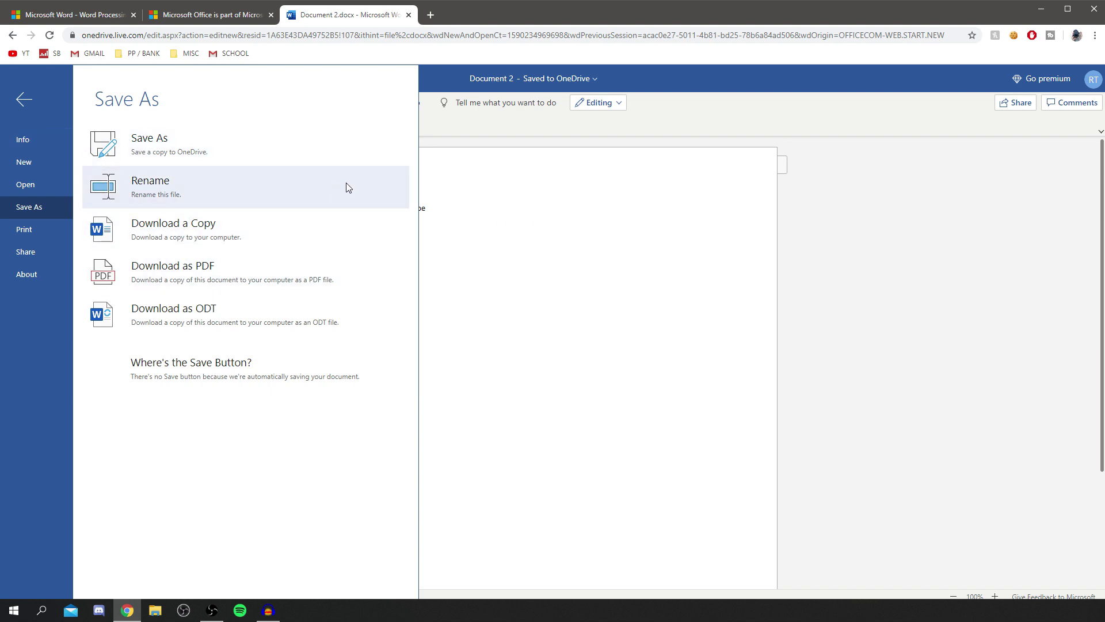
{"action": "left_click", "coordinate": [165, 149]}
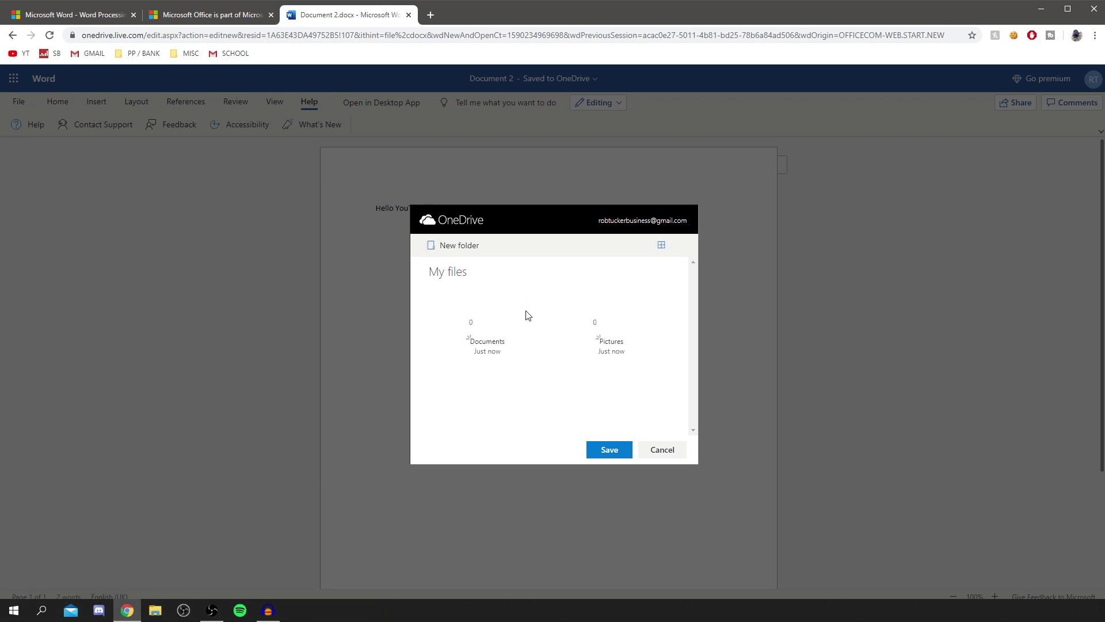
{"action": "left_click", "coordinate": [501, 344]}
{"action": "left_click", "coordinate": [610, 449]}
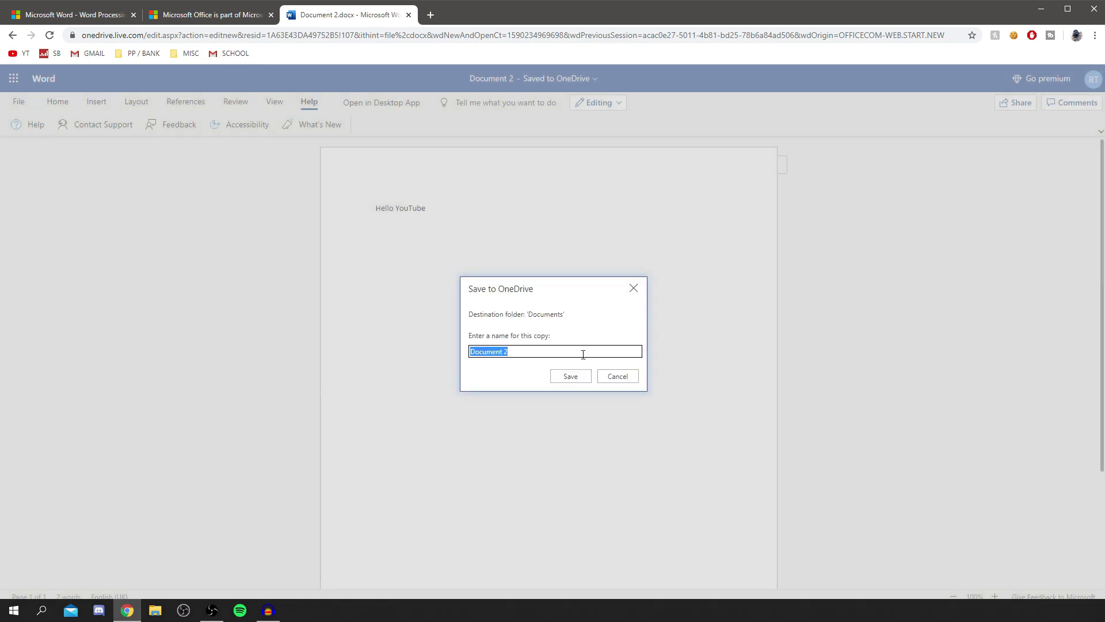
Name the copy 'Example' and save it.
{"action": "key", "text": "BackSpace"}
{"action": "type", "text": "Exampl;e"}
{"action": "key", "text": "BackSpace"}
{"action": "key", "text": "BackSpace"}
{"action": "type", "text": "e"}
{"action": "left_click", "coordinate": [572, 375]}
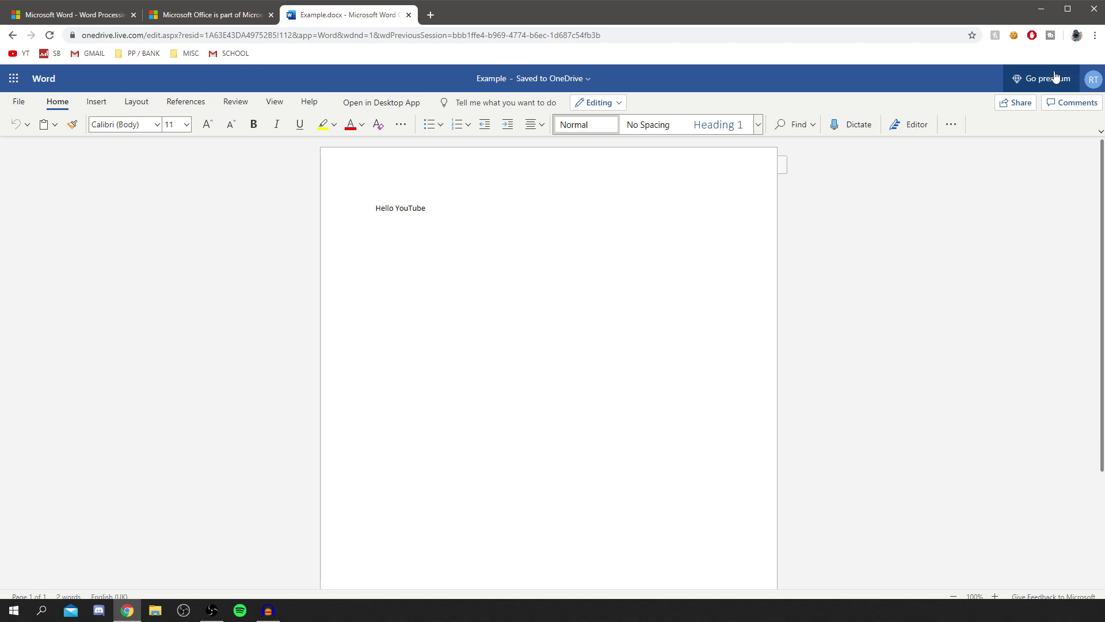
Dismiss the premium subscription offer and export Example with Download as PDF.
{"action": "left_click", "coordinate": [1055, 78]}
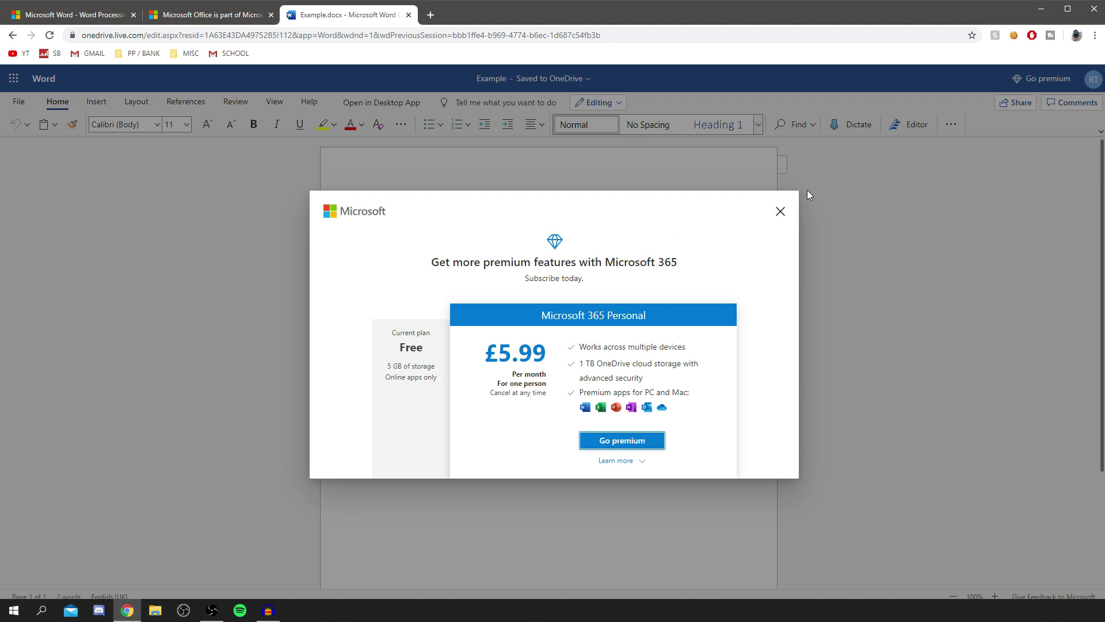
{"action": "left_click", "coordinate": [782, 213]}
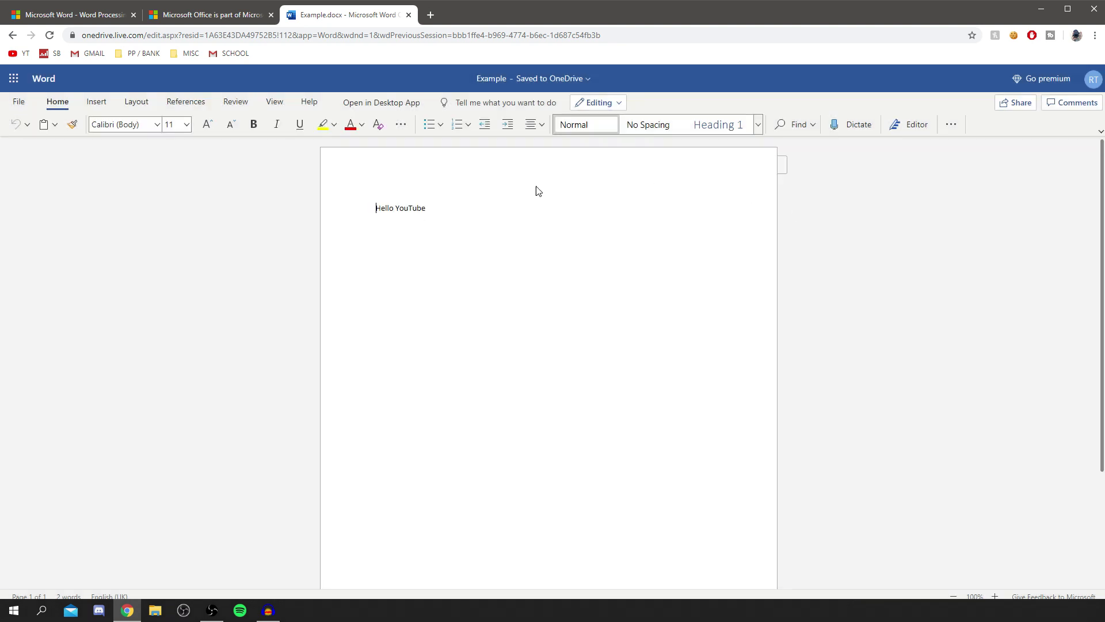
{"action": "left_click", "coordinate": [18, 102]}
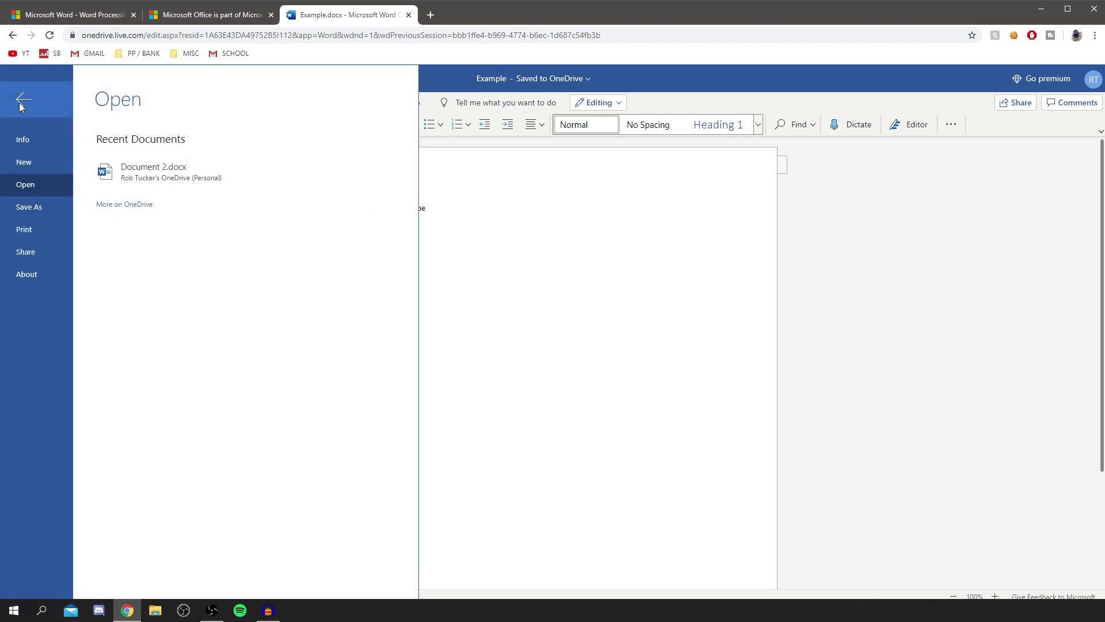
{"action": "left_click", "coordinate": [46, 208]}
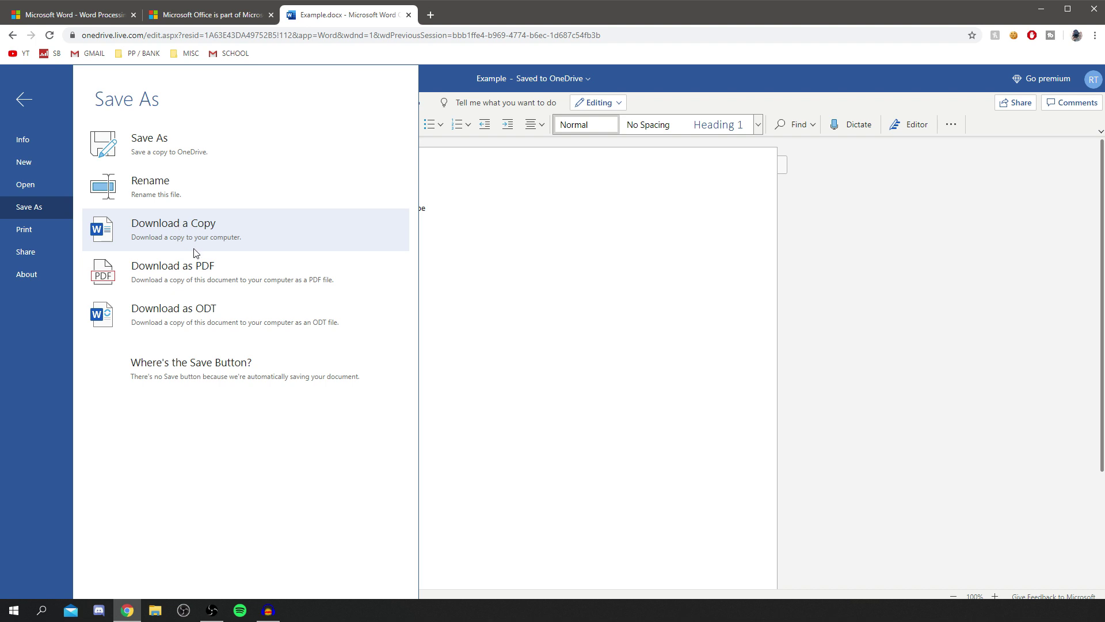
{"action": "left_click", "coordinate": [205, 270]}
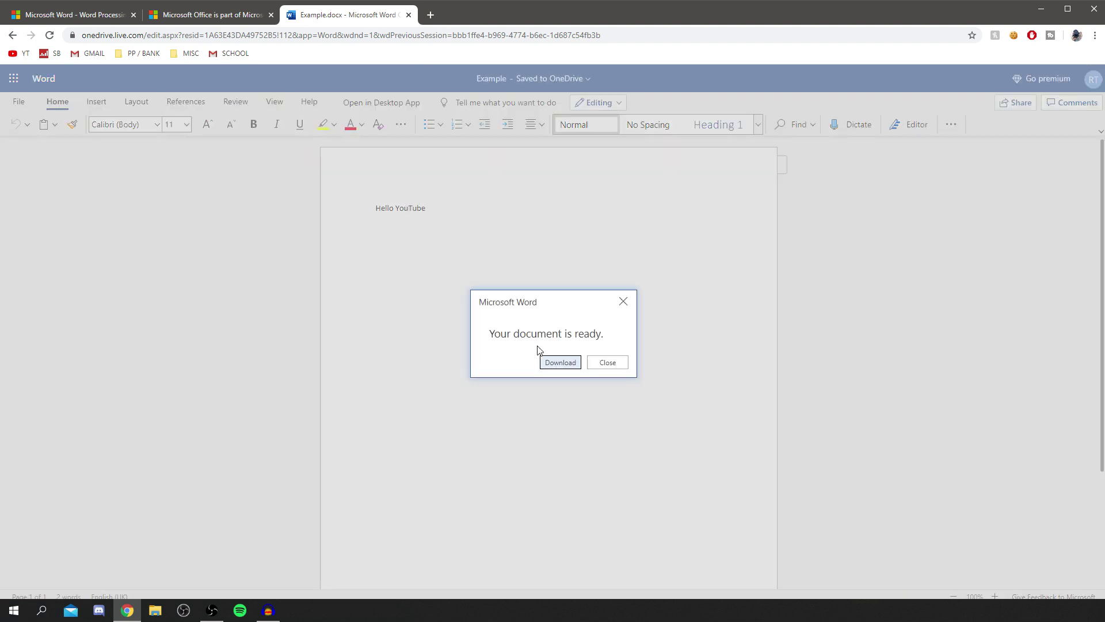
Download Example.pdf, check its 'Hello YouTube' line in the viewer, and close the PDF tab.
{"action": "left_click", "coordinate": [552, 362]}
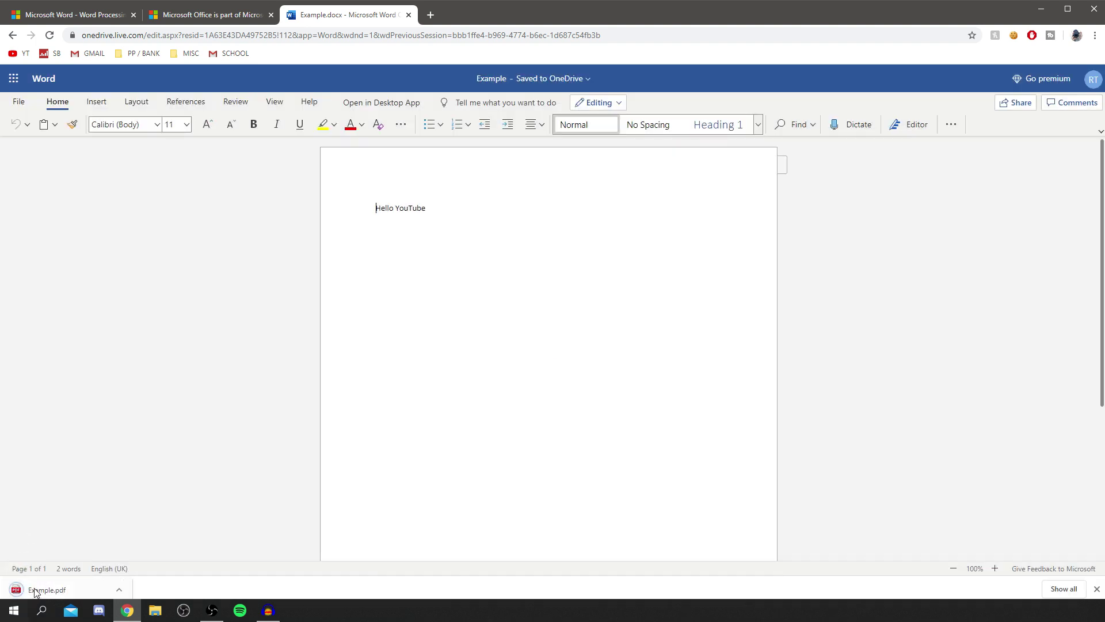
{"action": "left_click", "coordinate": [80, 590]}
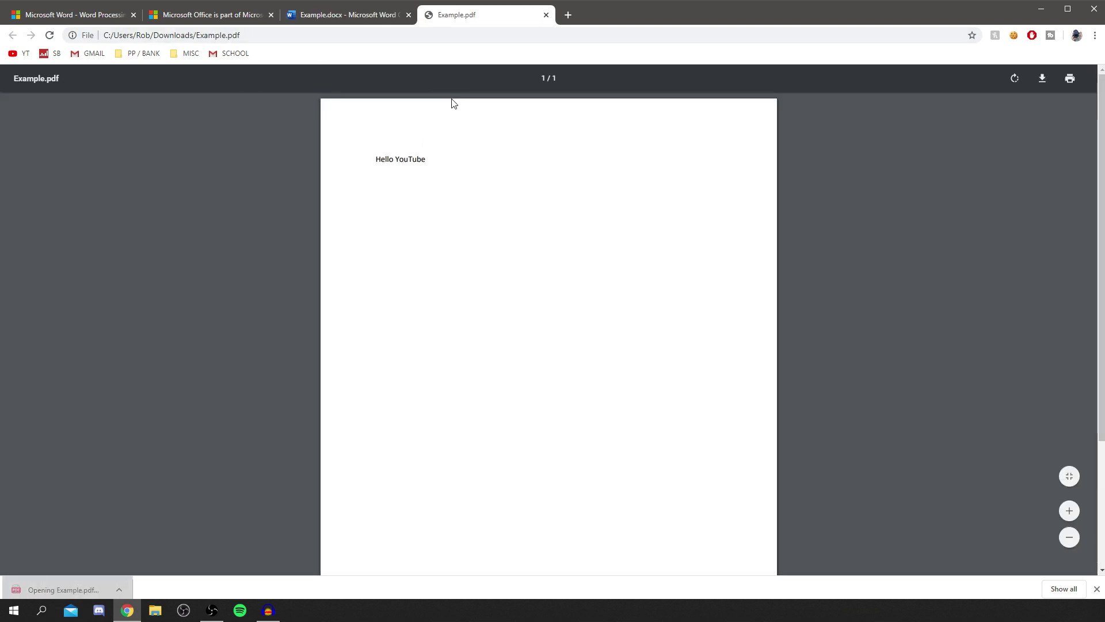
{"action": "triple_click", "coordinate": [395, 155]}
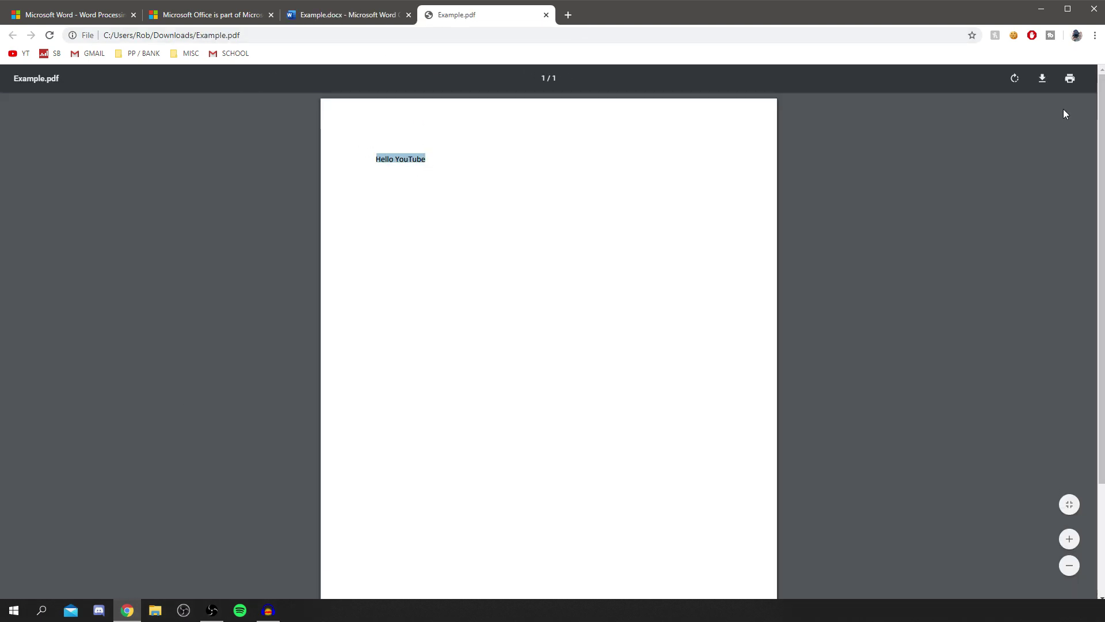
{"action": "left_click", "coordinate": [546, 15]}
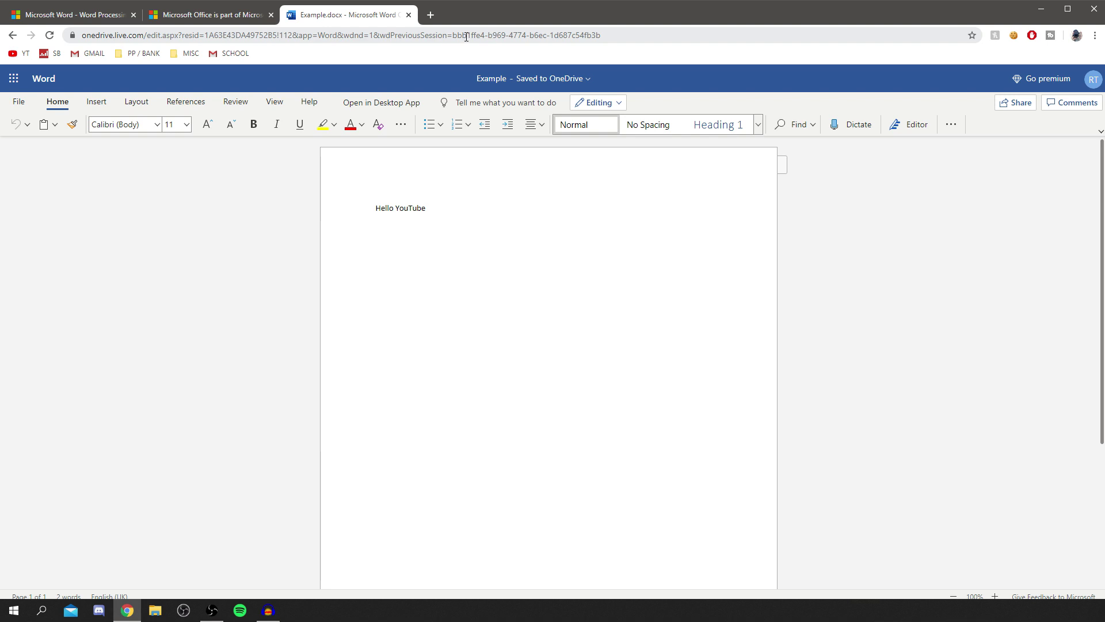
In a new tab, search 'google docs' and follow the first result to the Google Docs start page.
{"action": "left_click", "coordinate": [1053, 79]}
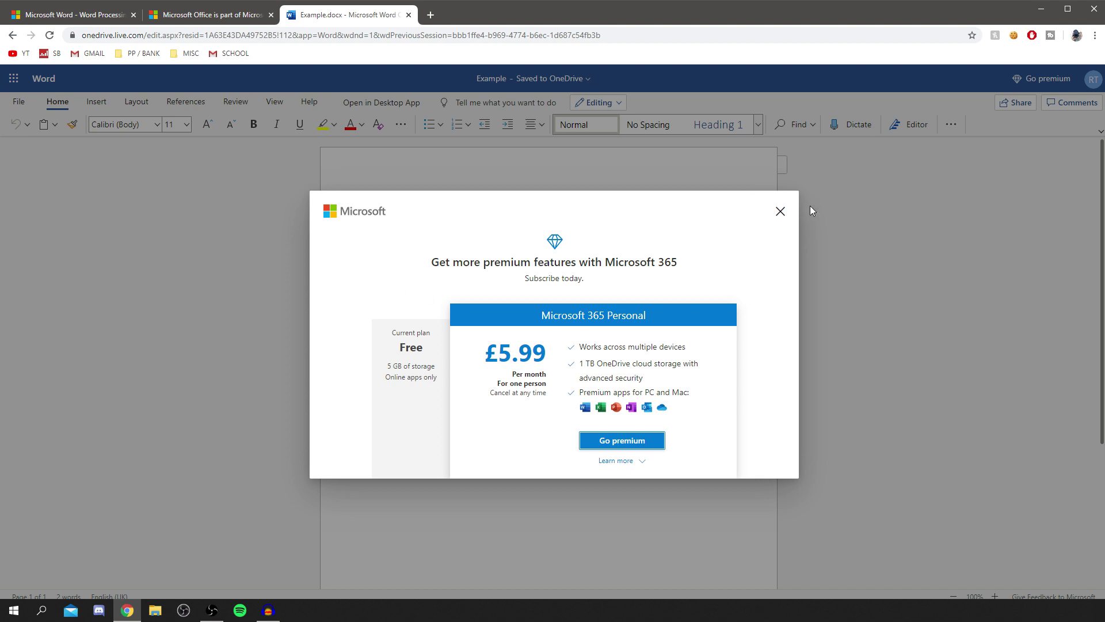
{"action": "key", "text": "ctrl+t"}
{"action": "left_click", "coordinate": [499, 264]}
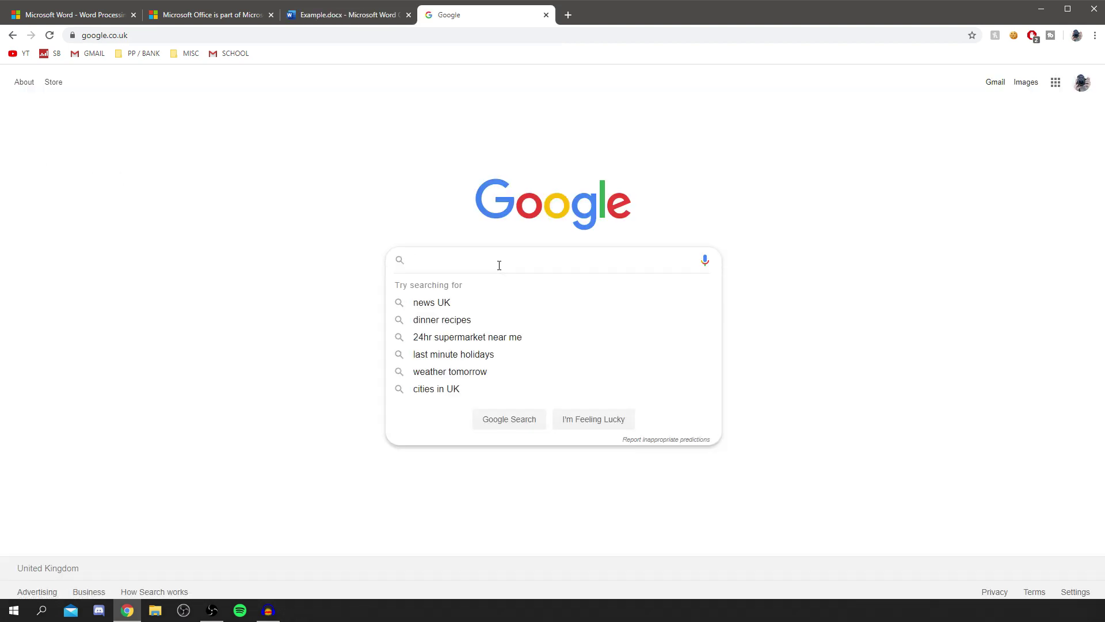
{"action": "type", "text": "google docs"}
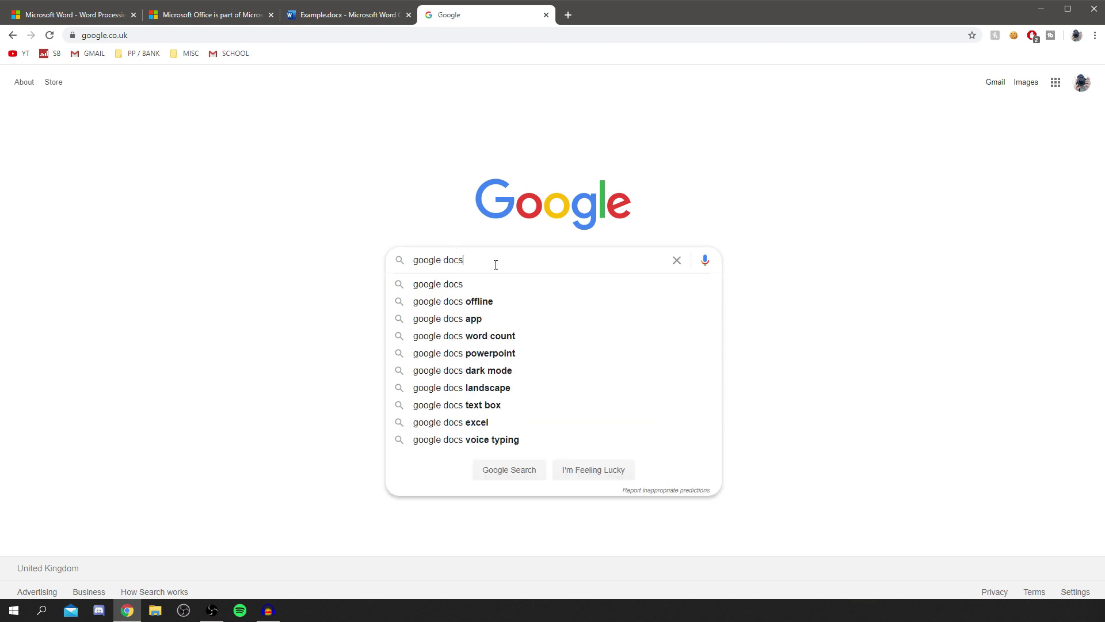
{"action": "key", "text": "Return"}
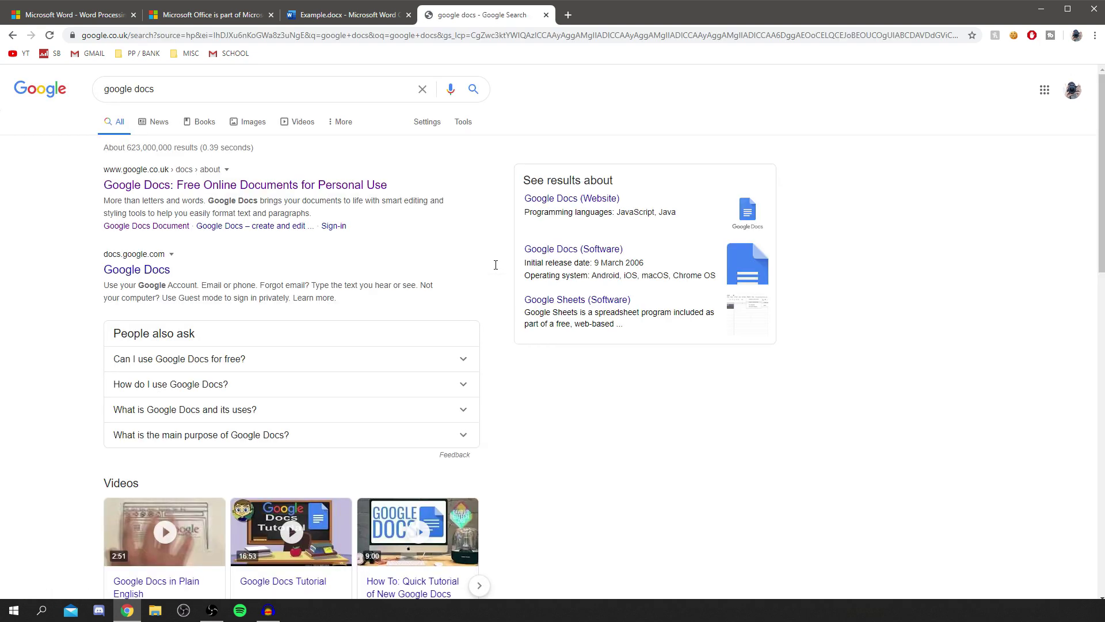
{"action": "left_click", "coordinate": [365, 185]}
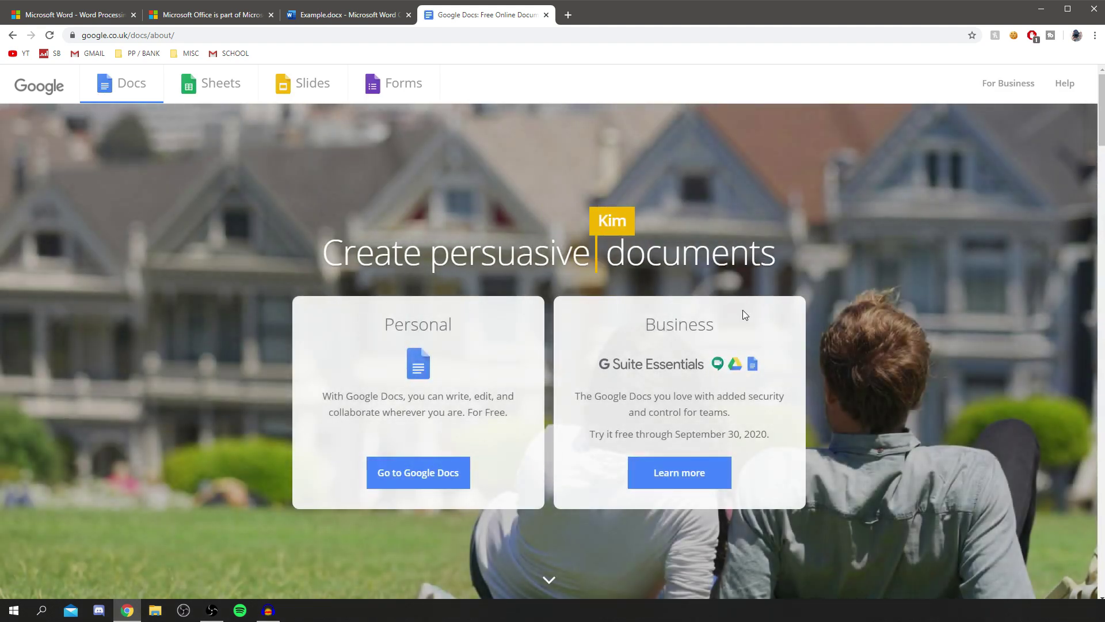
{"action": "left_click", "coordinate": [416, 482]}
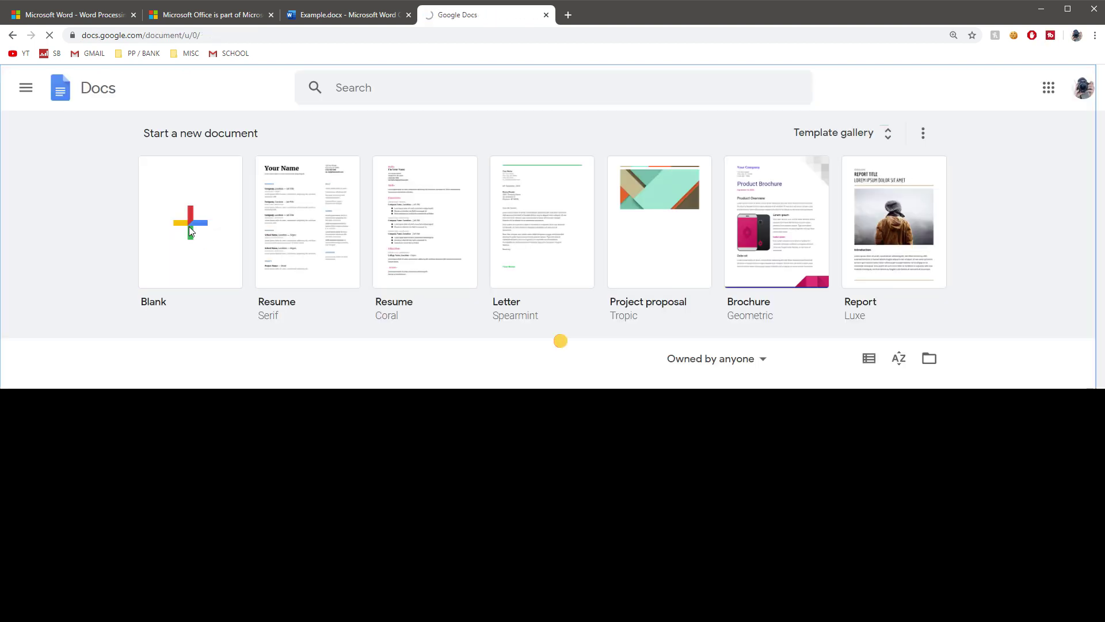
Start a blank untitled Google Docs document, then return to the Example Word document.
{"action": "left_click", "coordinate": [190, 246]}
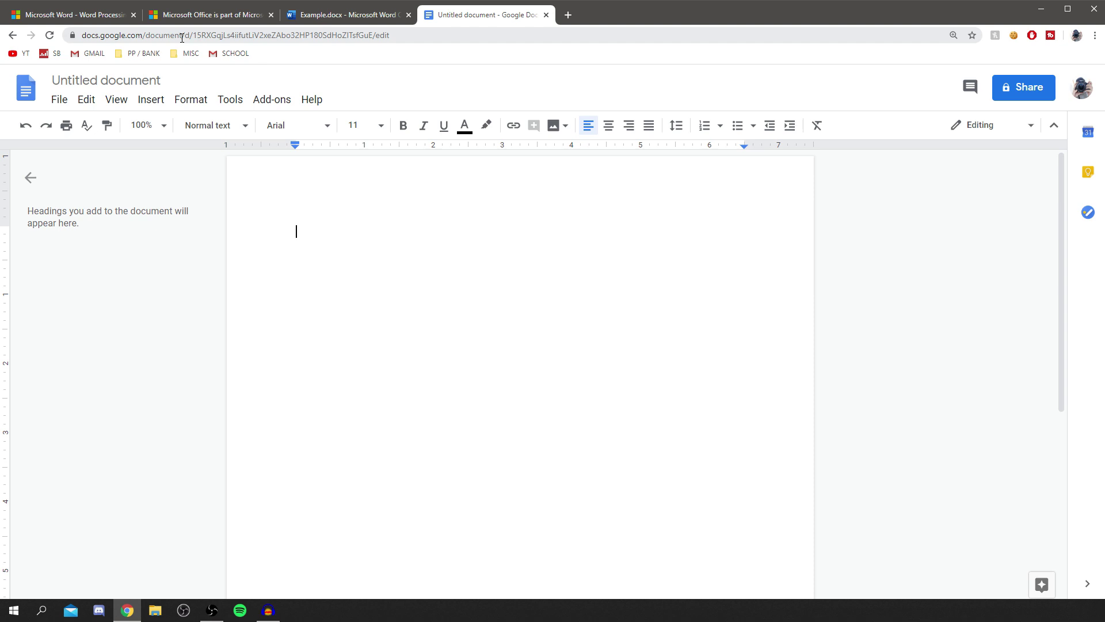
{"action": "key", "text": "alt+Left"}
{"action": "left_click", "coordinate": [393, 18]}
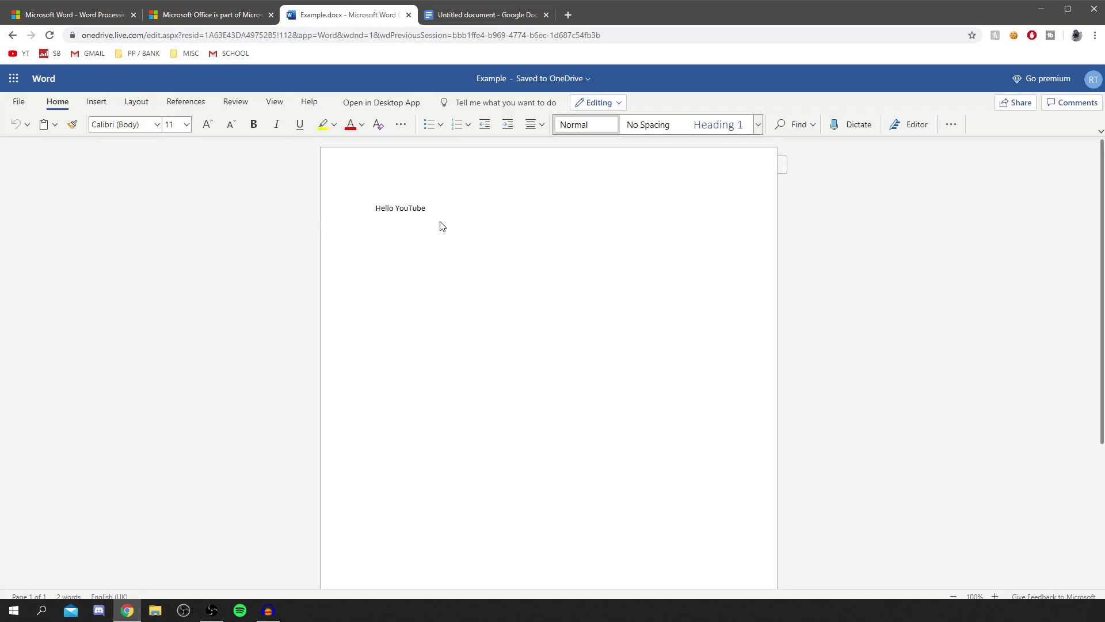
Extend Word's line to read 'Hello YouTube this'.
{"action": "type", "text": "this si ates t"}
{"action": "key", "text": "BackSpace"}
{"action": "key", "text": "BackSpace"}
{"action": "key", "text": "BackSpace"}
{"action": "key", "text": "BackSpace"}
{"action": "key", "text": "BackSpace"}
{"action": "key", "text": "BackSpace"}
{"action": "key", "text": "BackSpace"}
{"action": "key", "text": "BackSpace"}
{"action": "key", "text": "BackSpace"}
{"action": "key", "text": "BackSpace"}
{"action": "left_click", "coordinate": [469, 19]}
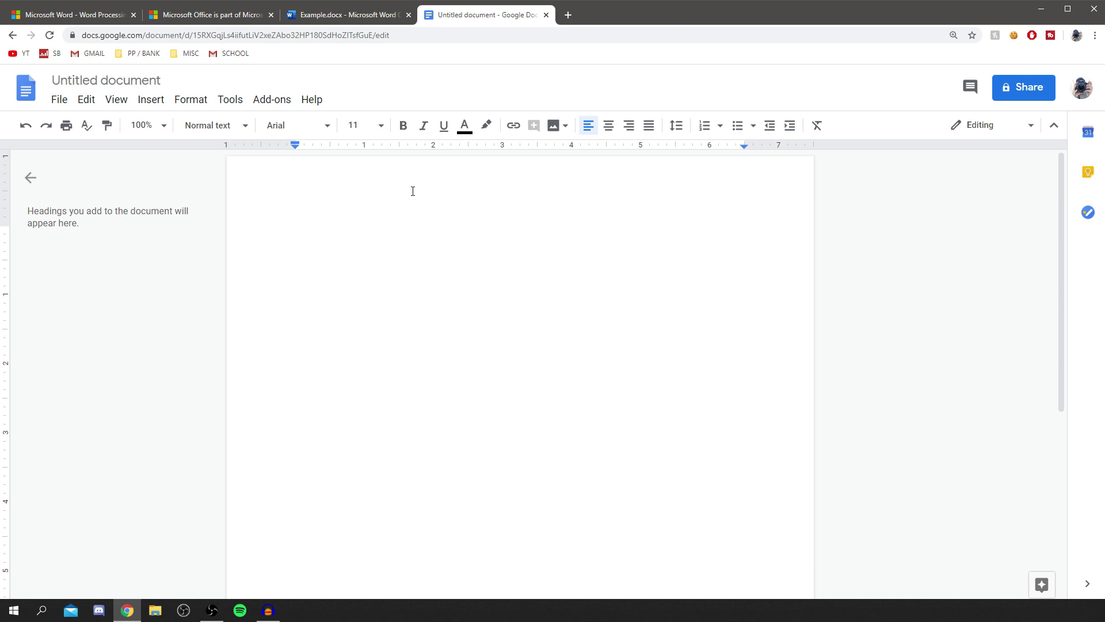
In Google Docs, write 'Hey youtube' as the title and first line, then 'This is a test' below.
{"action": "type", "text": "Hey youtube"}
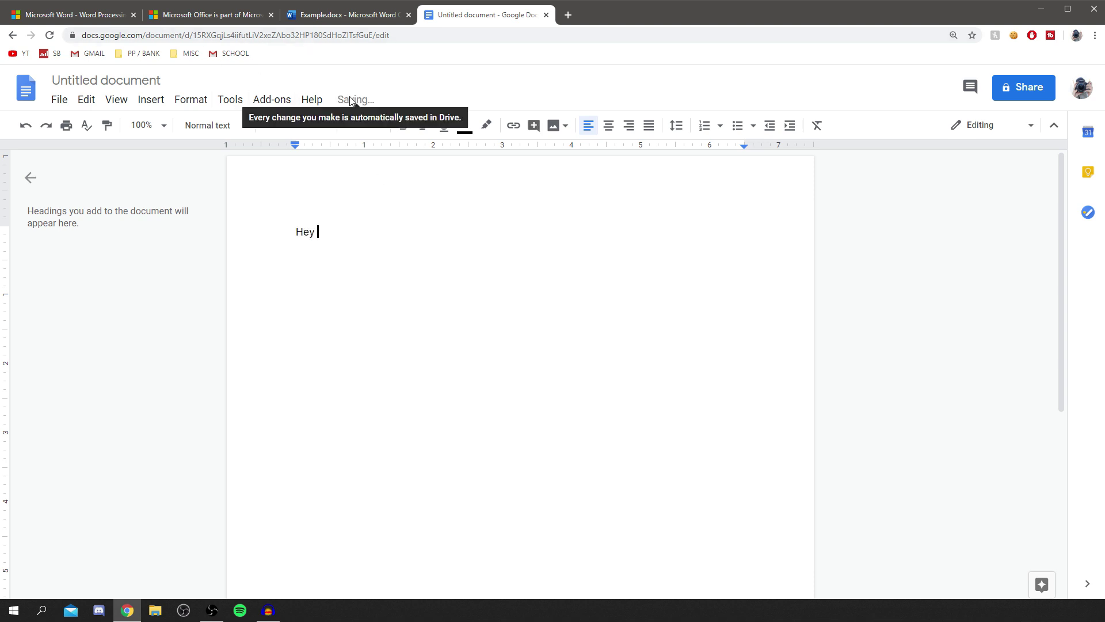
{"action": "left_click", "coordinate": [99, 80]}
{"action": "left_click", "coordinate": [409, 244]}
{"action": "key", "text": "Return"}
{"action": "key", "text": "Return"}
{"action": "key", "text": "Return"}
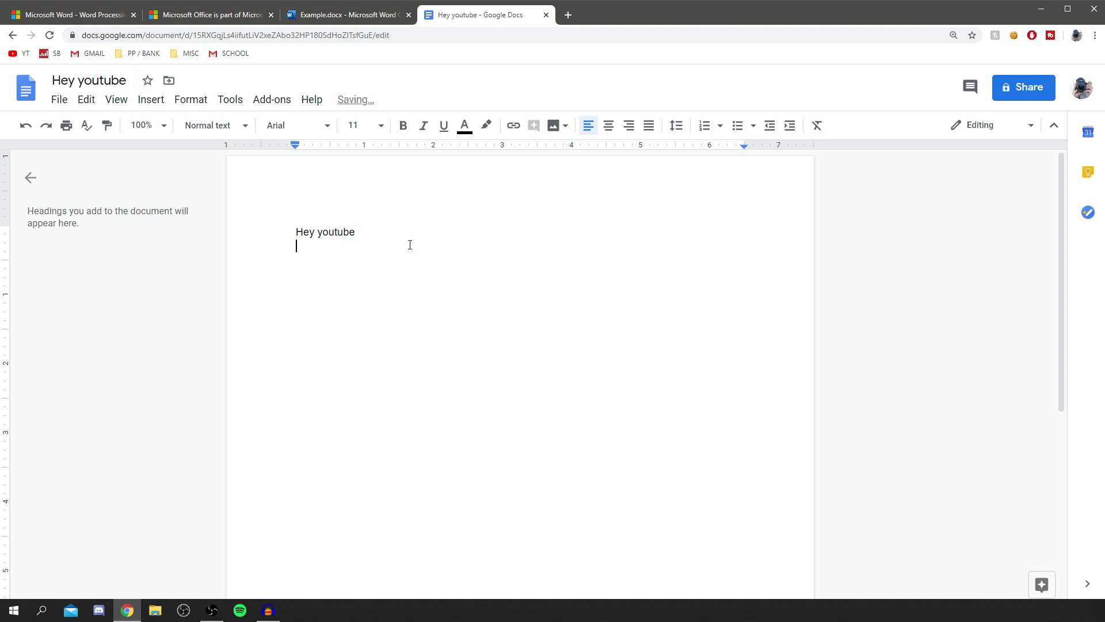
{"action": "type", "text": "This is a trest"}
{"action": "key", "text": "BackSpace"}
{"action": "key", "text": "BackSpace"}
{"action": "key", "text": "BackSpace"}
{"action": "key", "text": "BackSpace"}
{"action": "key", "text": "BackSpace"}
{"action": "key", "text": "BackSpace"}
{"action": "type", "text": "test"}
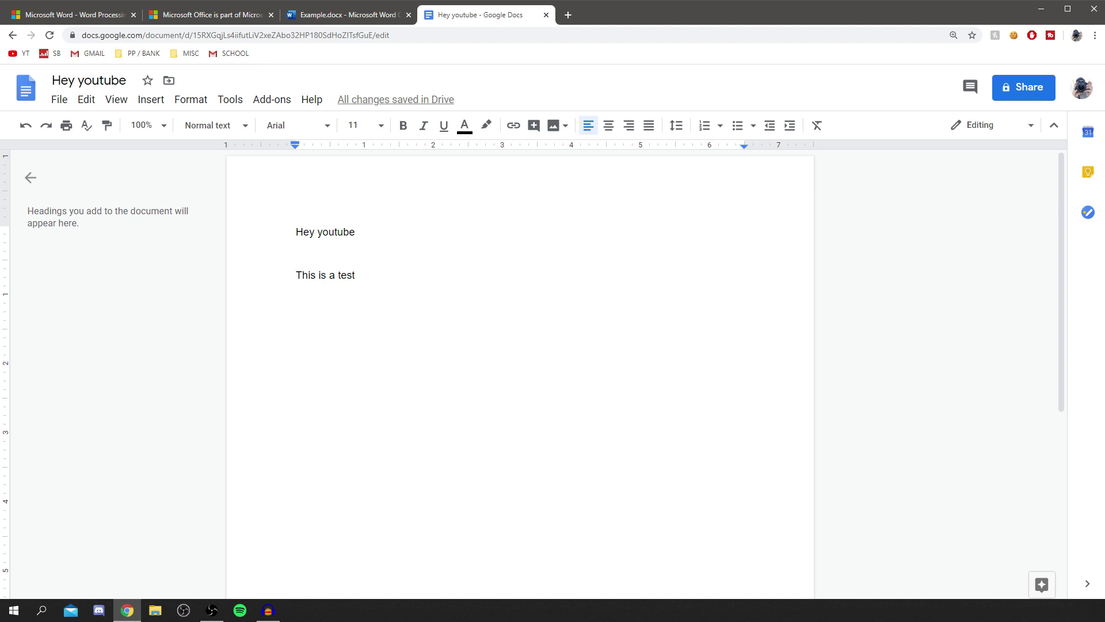
{"action": "left_click", "coordinate": [368, 15]}
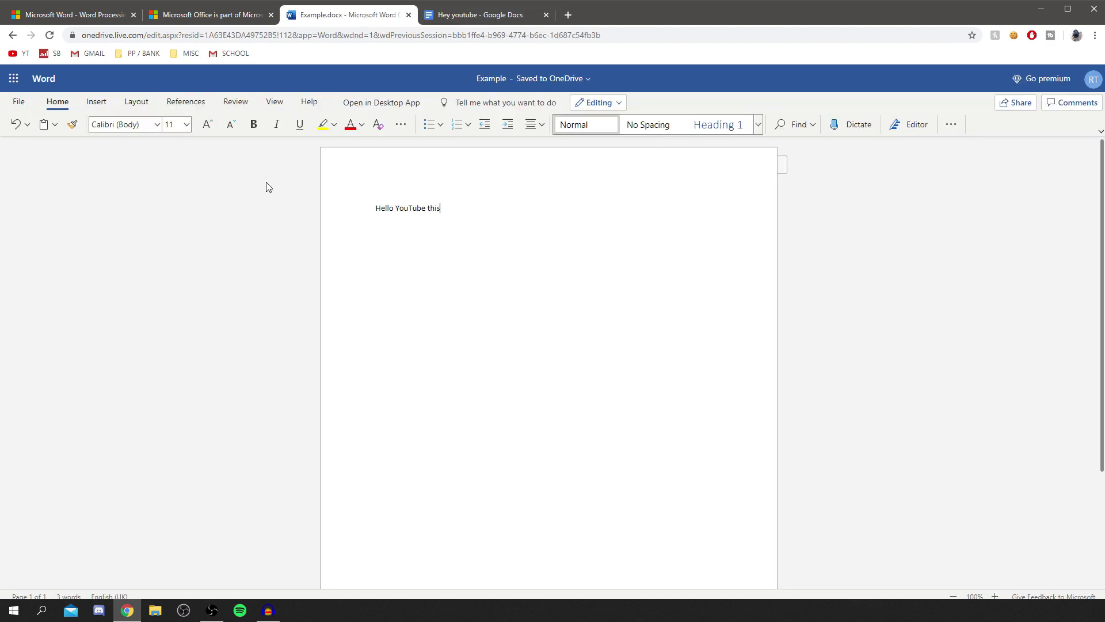
Browse the Hey youtube document's File, Edit, View, Format and other menus without changing anything.
{"action": "left_click", "coordinate": [512, 18]}
{"action": "left_click", "coordinate": [57, 100]}
{"action": "mouse_move", "coordinate": [189, 102]}
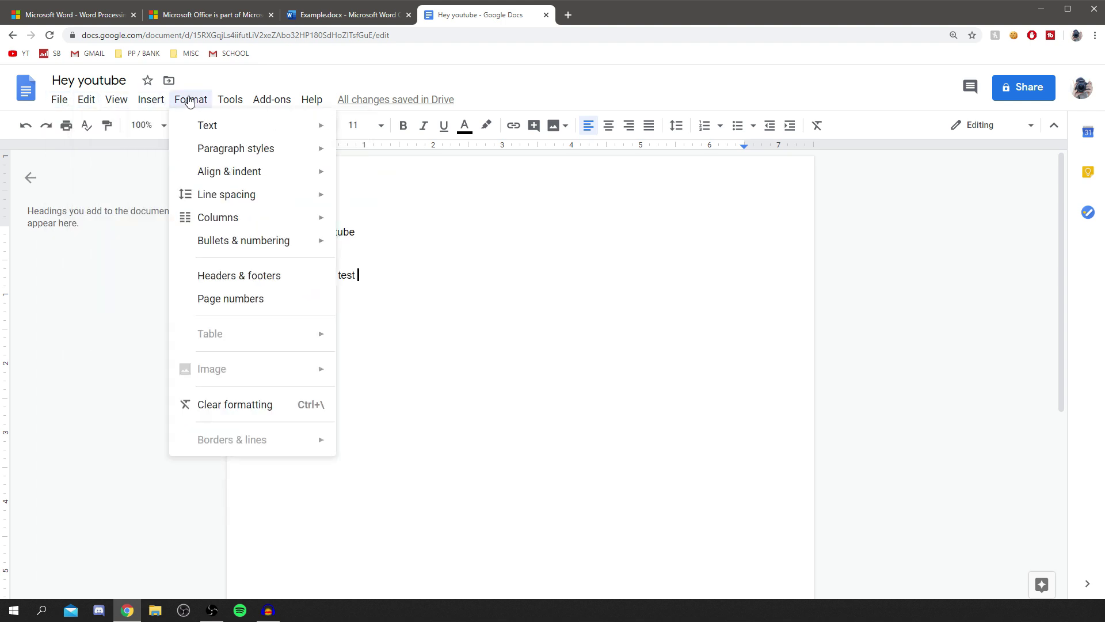
{"action": "mouse_move", "coordinate": [316, 105]}
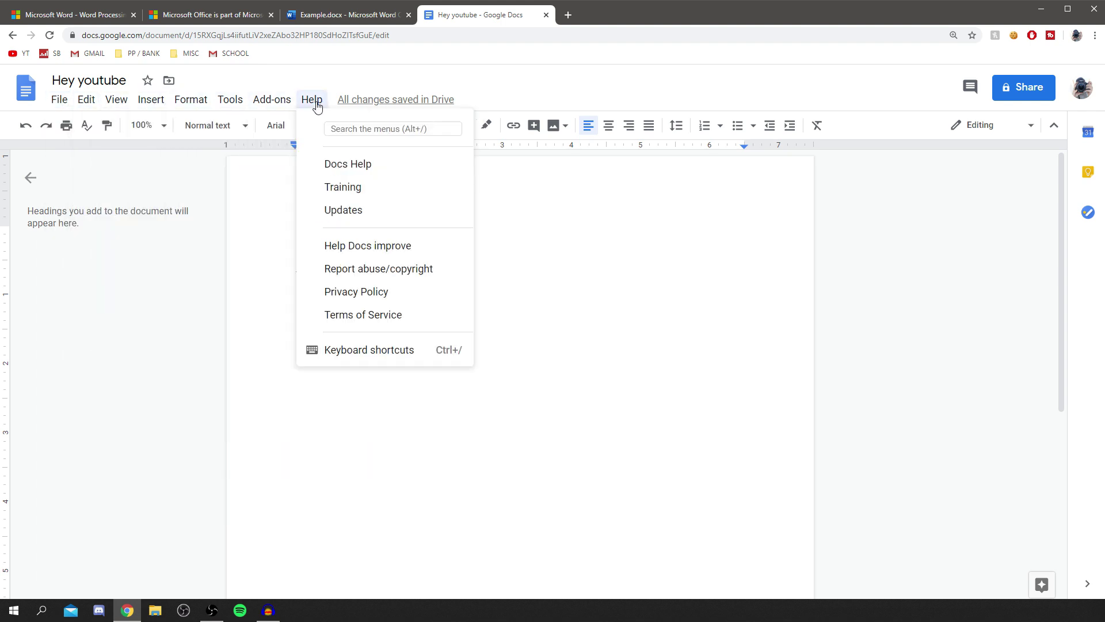
{"action": "key", "text": "Escape"}
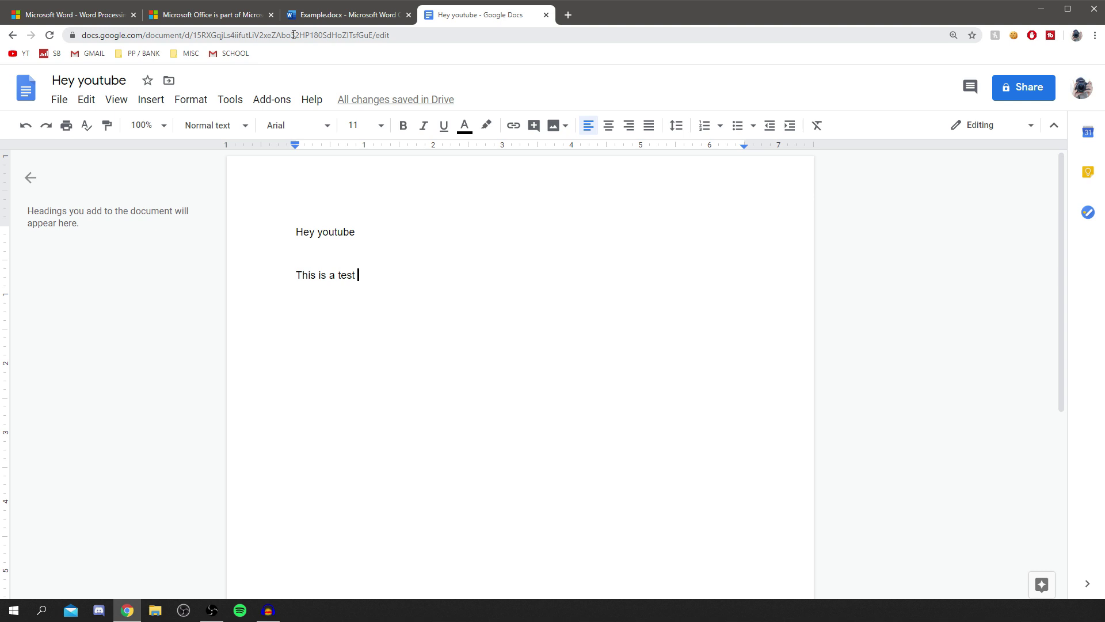
Back in Word's Example document, view the margin presets and leave the margins unchanged.
{"action": "left_click", "coordinate": [338, 14]}
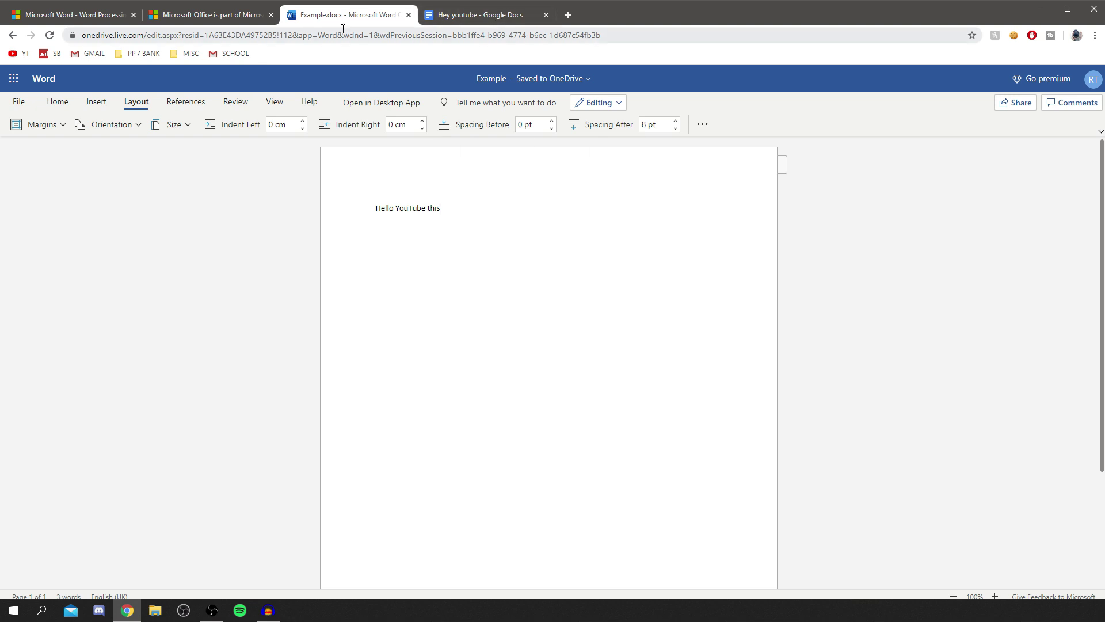
{"action": "left_click", "coordinate": [37, 125]}
{"action": "left_click", "coordinate": [481, 190]}
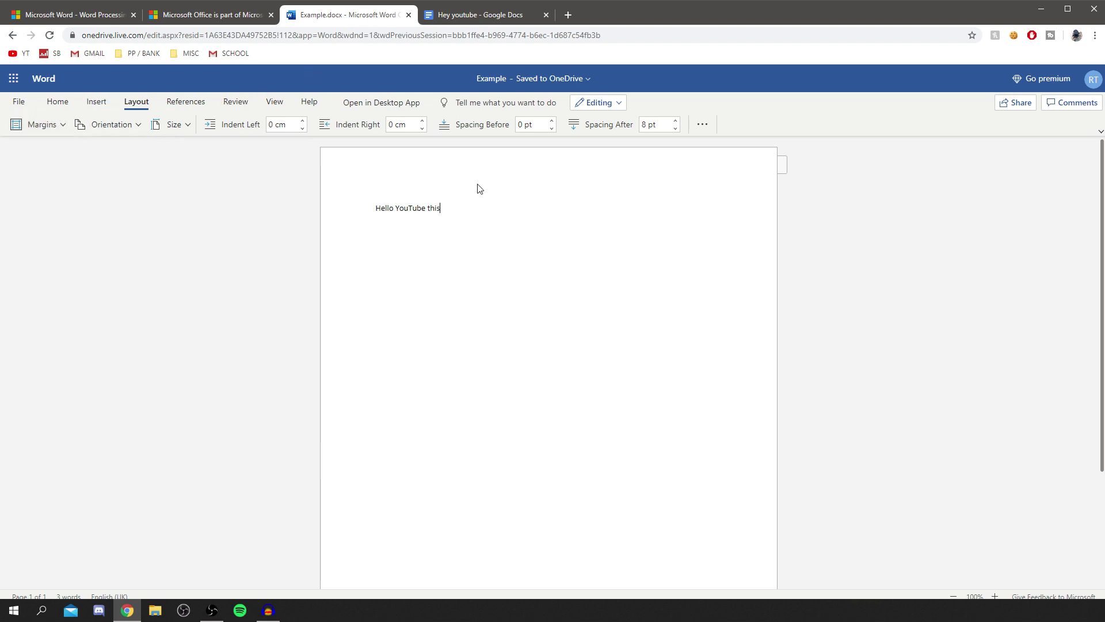